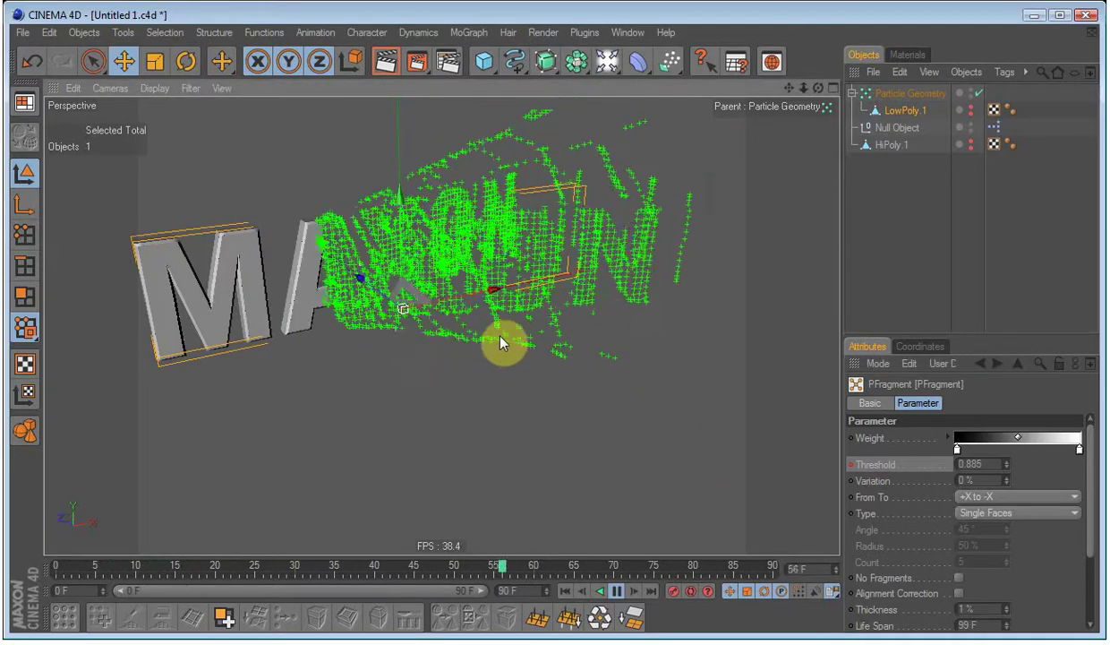
# - Set the PFragment variation to 20% and replay the text's fragmentation from the first frame
pyautogui.click(617, 591)
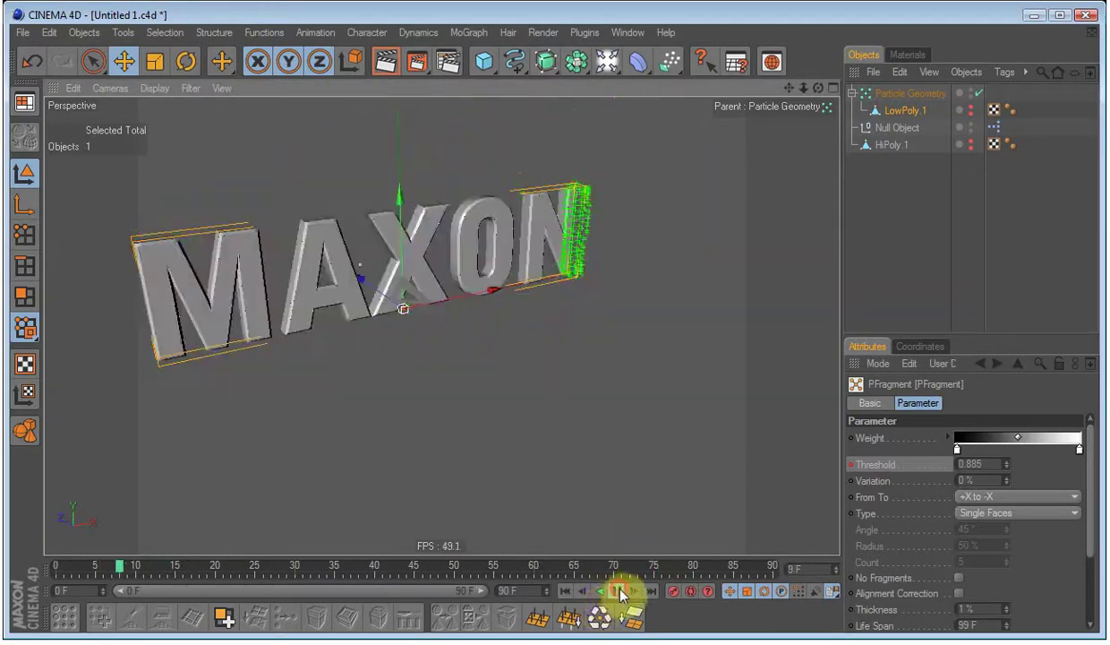
pyautogui.click(567, 591)
pyautogui.keyDown('alt'); pyautogui.moveTo(640, 335); pyautogui.dragTo(627, 381); pyautogui.keyUp('alt')
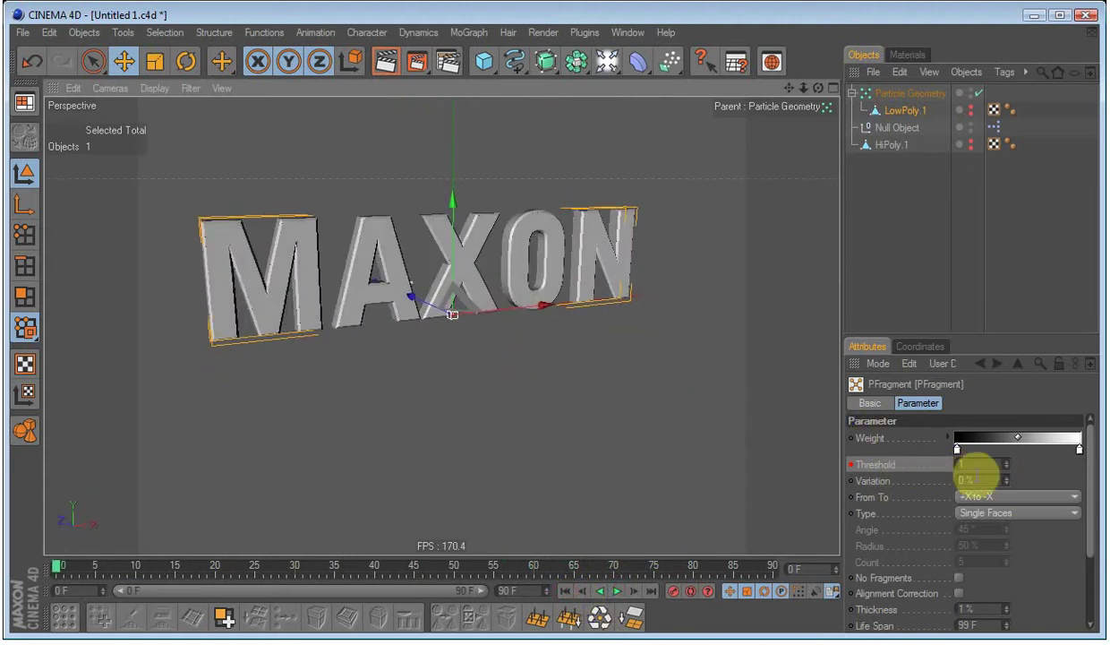
pyautogui.click(990, 480)
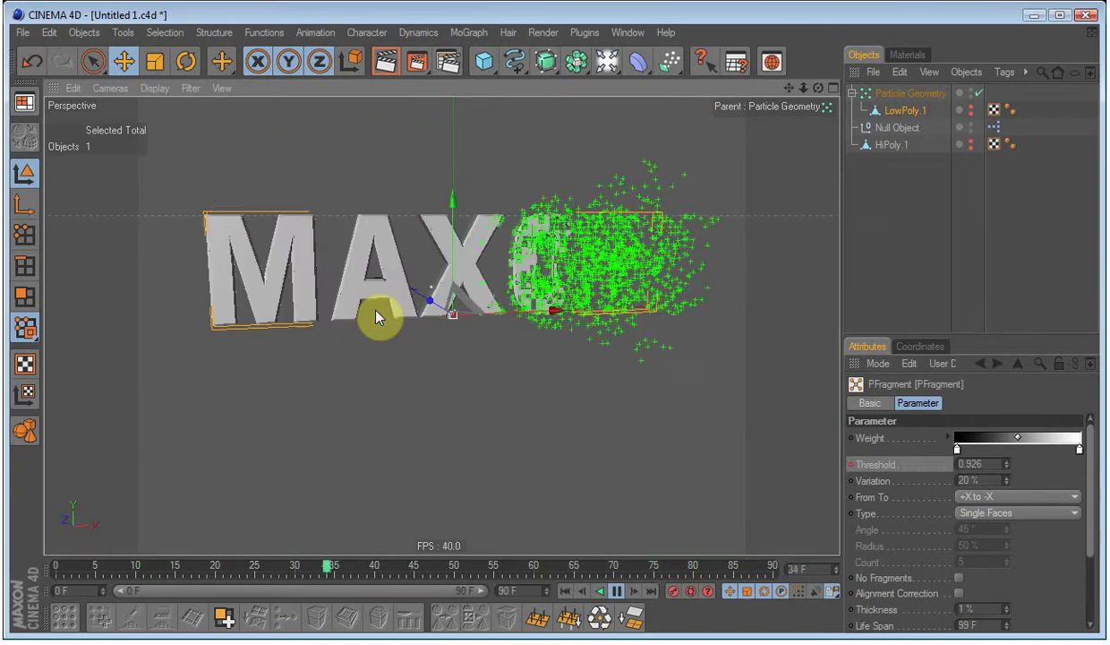
pyautogui.click(617, 590)
pyautogui.click(565, 590)
pyautogui.keyDown('alt'); pyautogui.moveTo(616, 431); pyautogui.dragTo(541, 370); pyautogui.keyUp('alt')
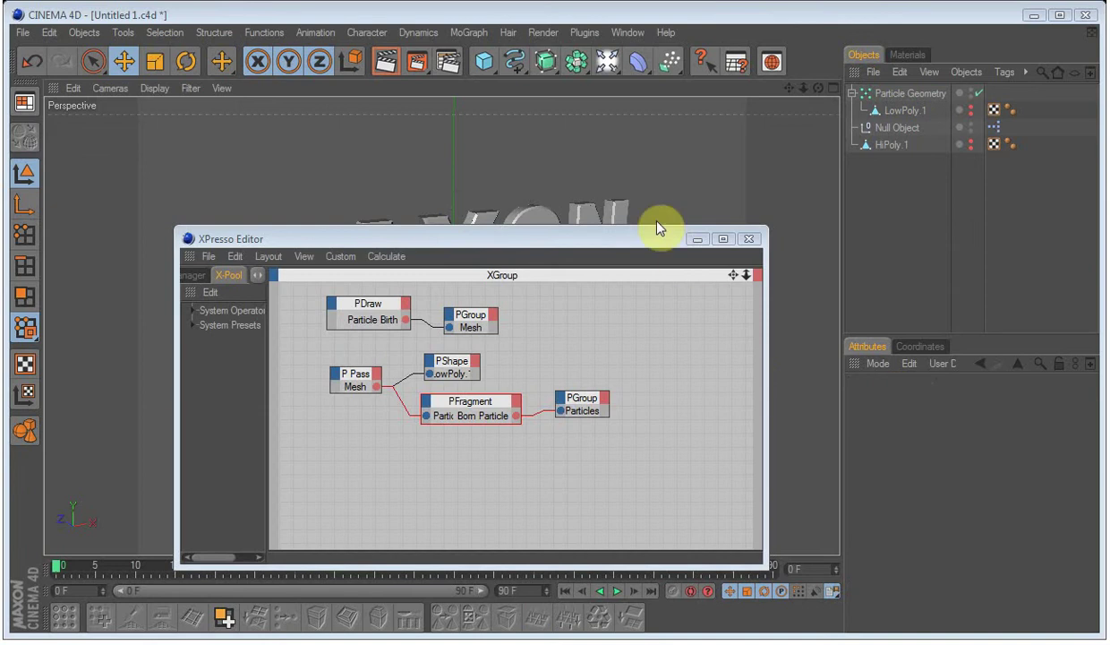
# - Play the animation with the node editor out of the way to review how the fragments separate from the text
pyautogui.moveTo(627, 244); pyautogui.dragTo(631, 183)
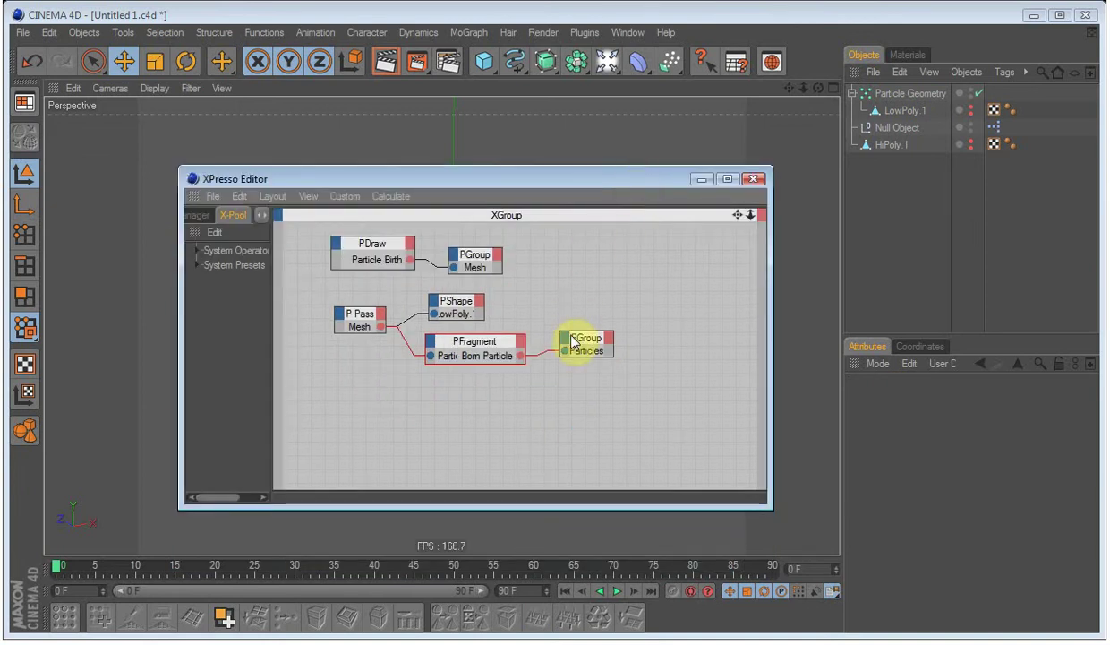
pyautogui.click(700, 179)
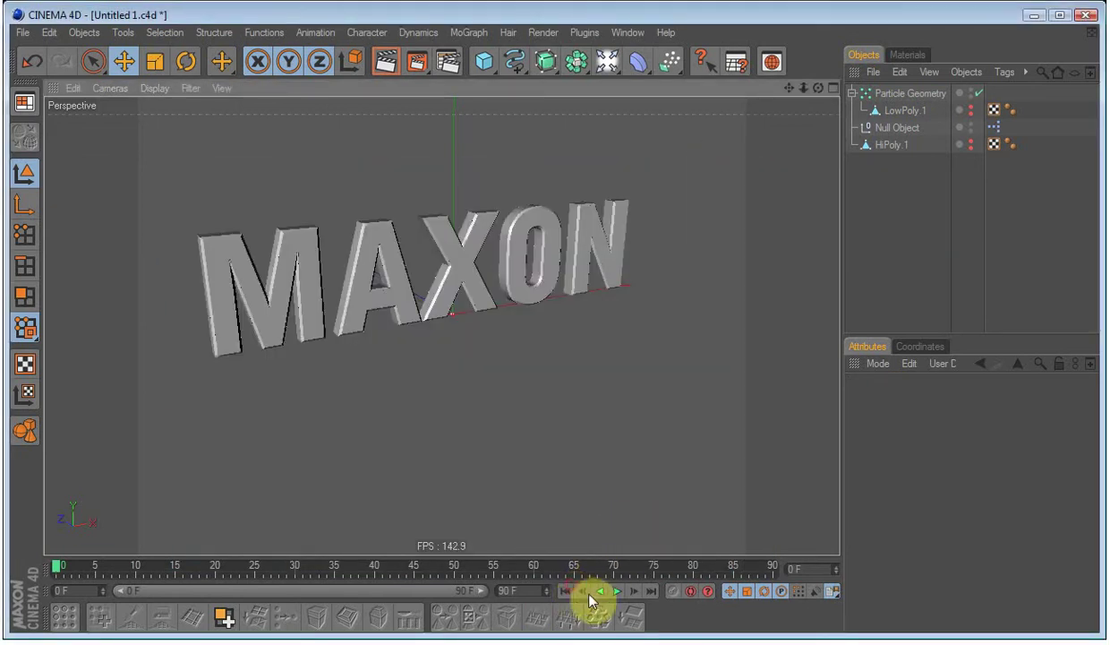
pyautogui.click(621, 594)
pyautogui.keyDown('alt'); pyautogui.moveTo(627, 466); pyautogui.dragTo(726, 493); pyautogui.keyUp('alt')
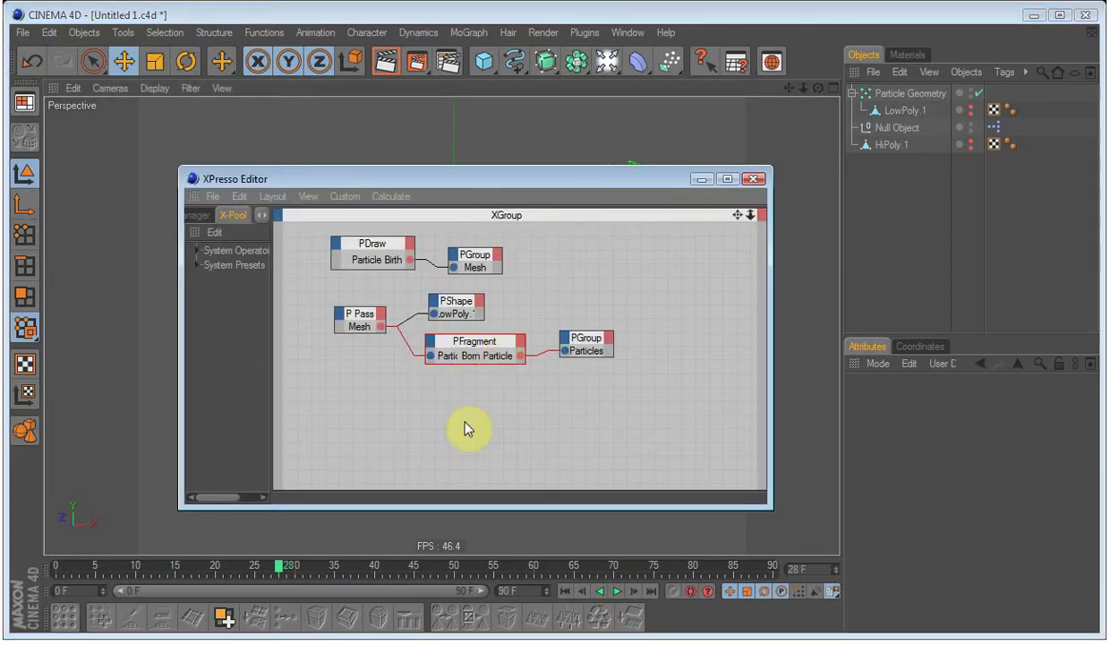
# - Add a P Pass node below the existing XPresso nodes and assign the Particles group to it
pyautogui.keyDown('alt'); pyautogui.moveTo(463, 421); pyautogui.dragTo(514, 344, button='middle'); pyautogui.keyUp('alt')
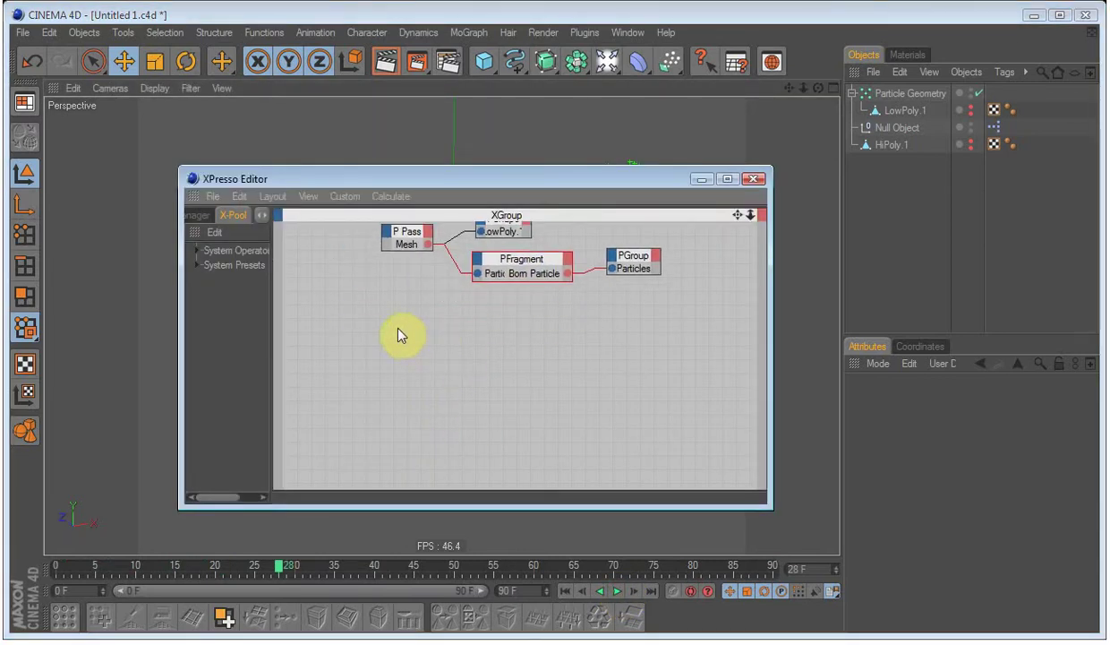
pyautogui.rightClick(397, 328)
pyautogui.moveTo(492, 338)
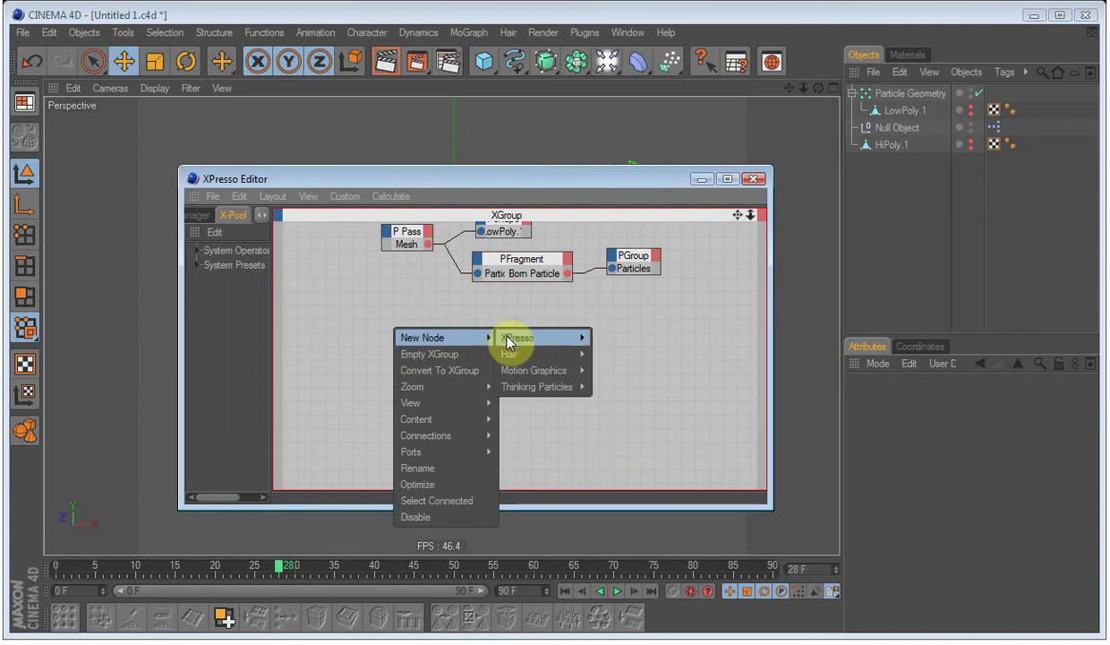
pyautogui.moveTo(558, 388)
pyautogui.moveTo(627, 385)
pyautogui.click(707, 384)
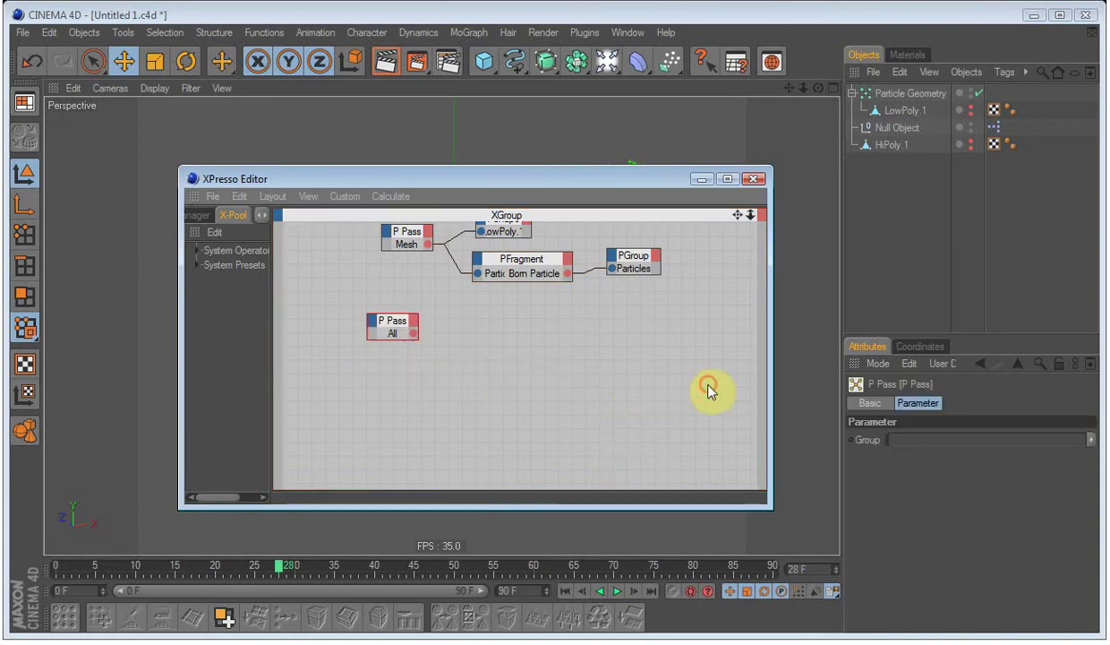
pyautogui.moveTo(397, 321); pyautogui.dragTo(409, 322)
pyautogui.click(345, 196)
pyautogui.click(367, 251)
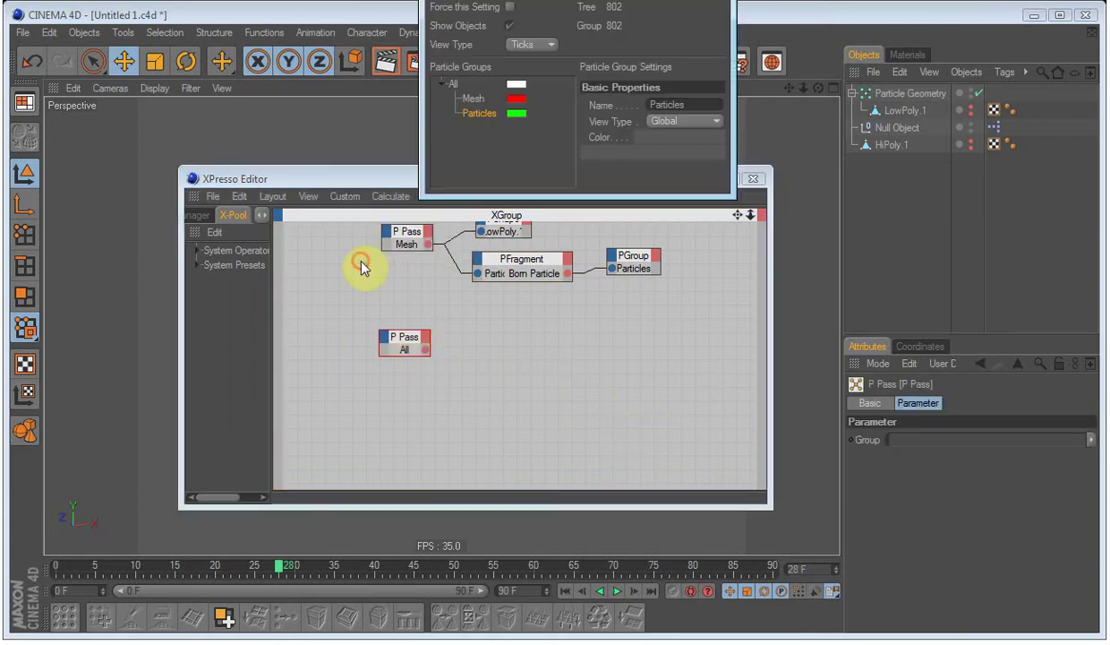
pyautogui.moveTo(900, 445); pyautogui.dragTo(899, 443)
pyautogui.click(721, 3)
# - Add a PWind node and connect it to the output of the Particles P Pass node
pyautogui.rightClick(517, 349)
pyautogui.moveTo(616, 360)
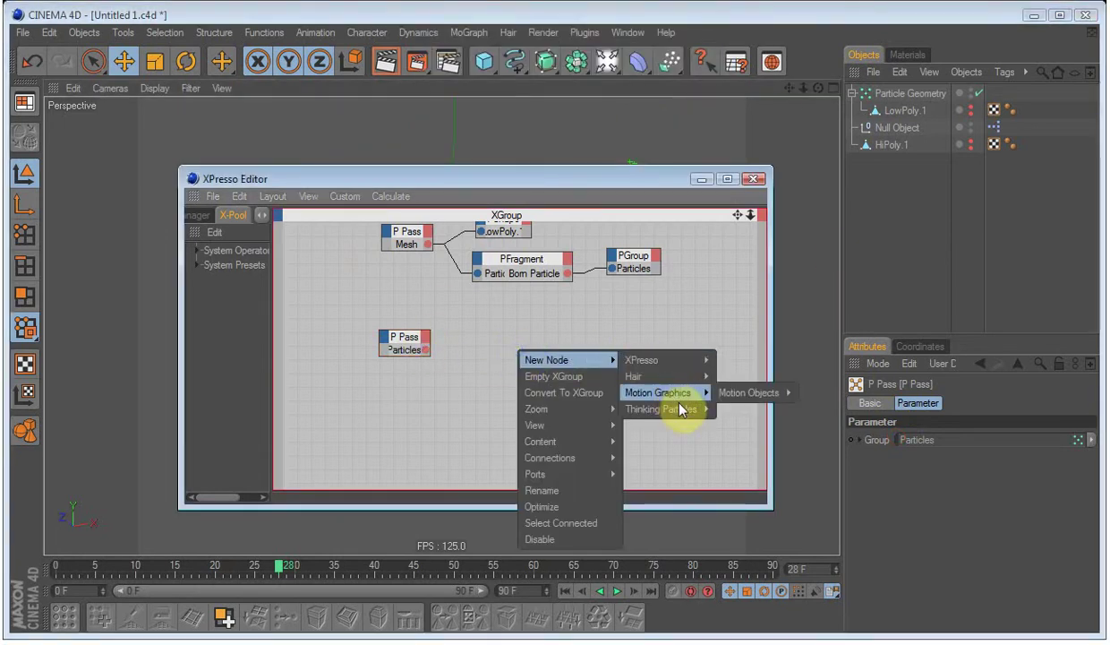
pyautogui.moveTo(687, 412)
pyautogui.moveTo(743, 474)
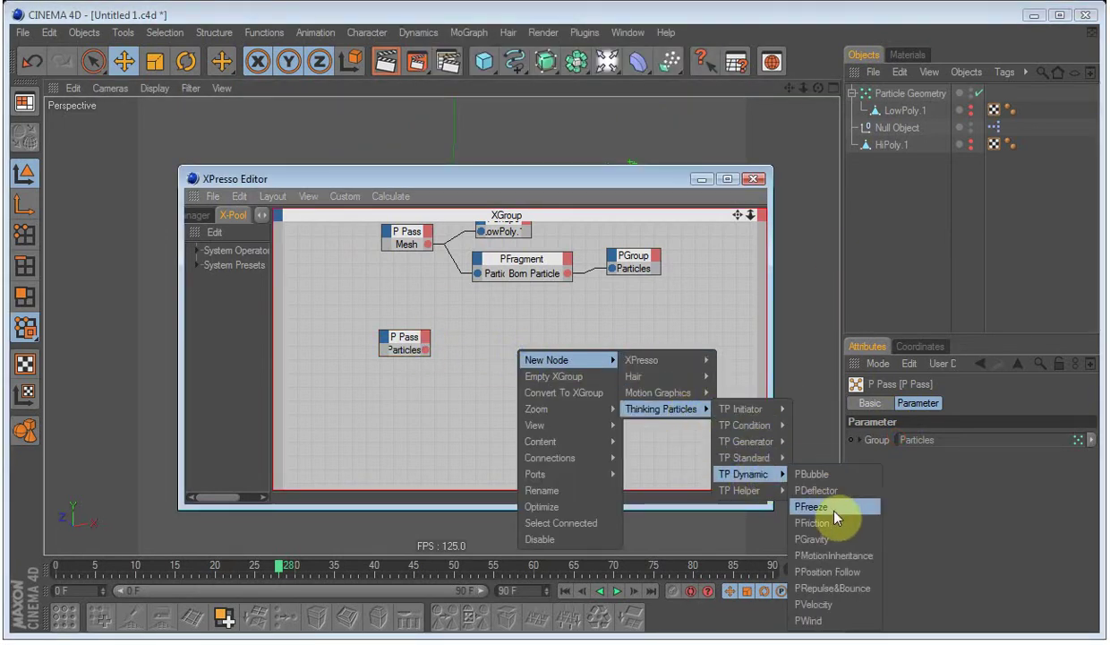
pyautogui.click(811, 620)
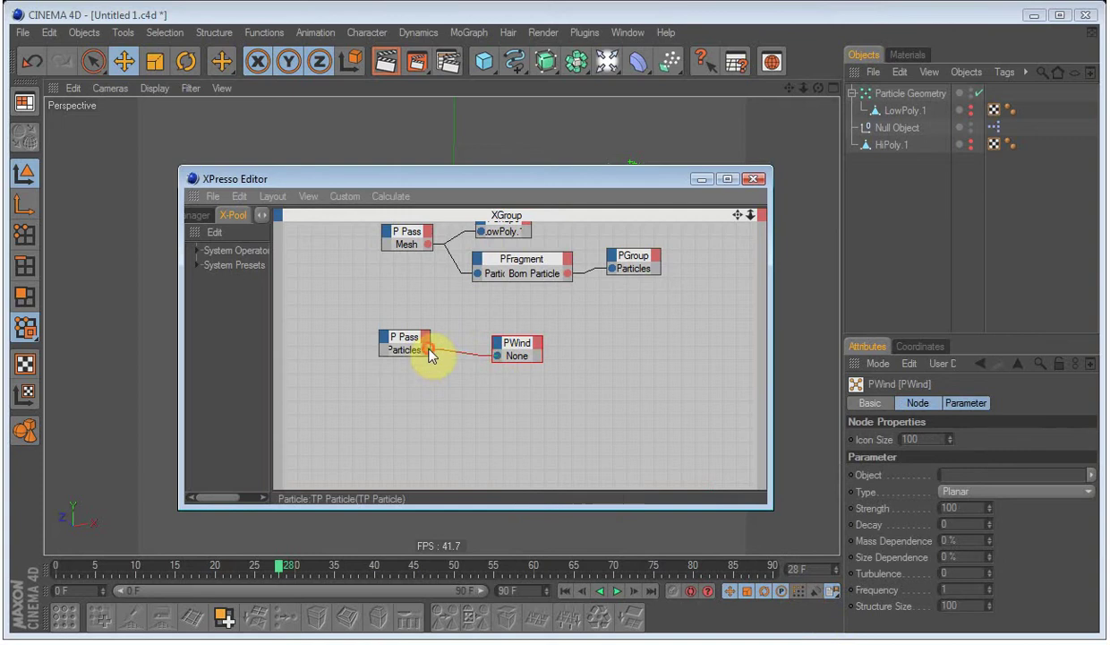
pyautogui.moveTo(517, 343); pyautogui.dragTo(500, 320)
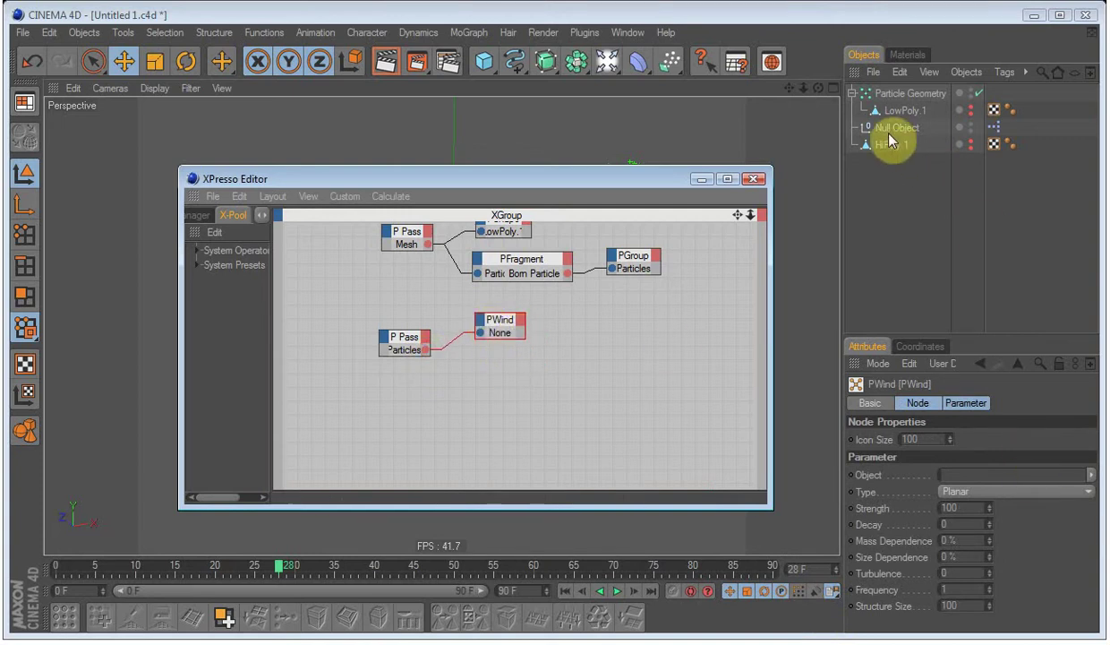
# - Assign the Null Object to PWind and set its strength to 0, turbulence to 1200 and structure size to 30
pyautogui.moveTo(891, 141); pyautogui.dragTo(993, 474)
pyautogui.click(956, 507)
pyautogui.write('0')
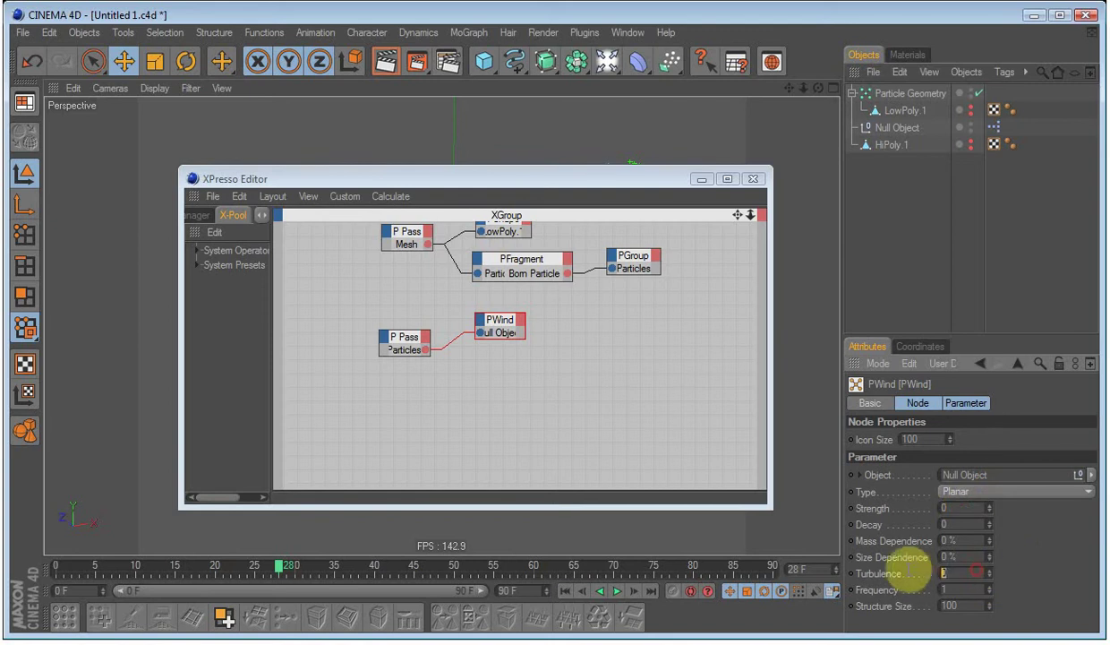
pyautogui.write('1200')
pyautogui.click(981, 606)
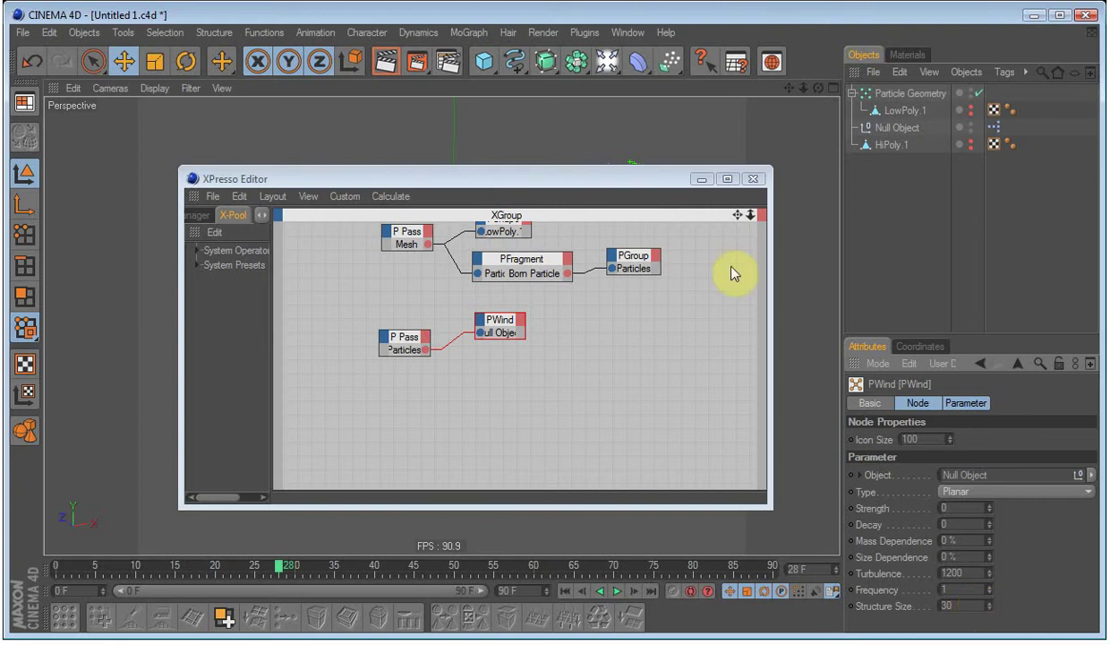
# - Play the animation from the first frame to review the wind turbulence on the fragments
pyautogui.click(704, 178)
pyautogui.middleClick(369, 277)
pyautogui.middleClick(369, 276)
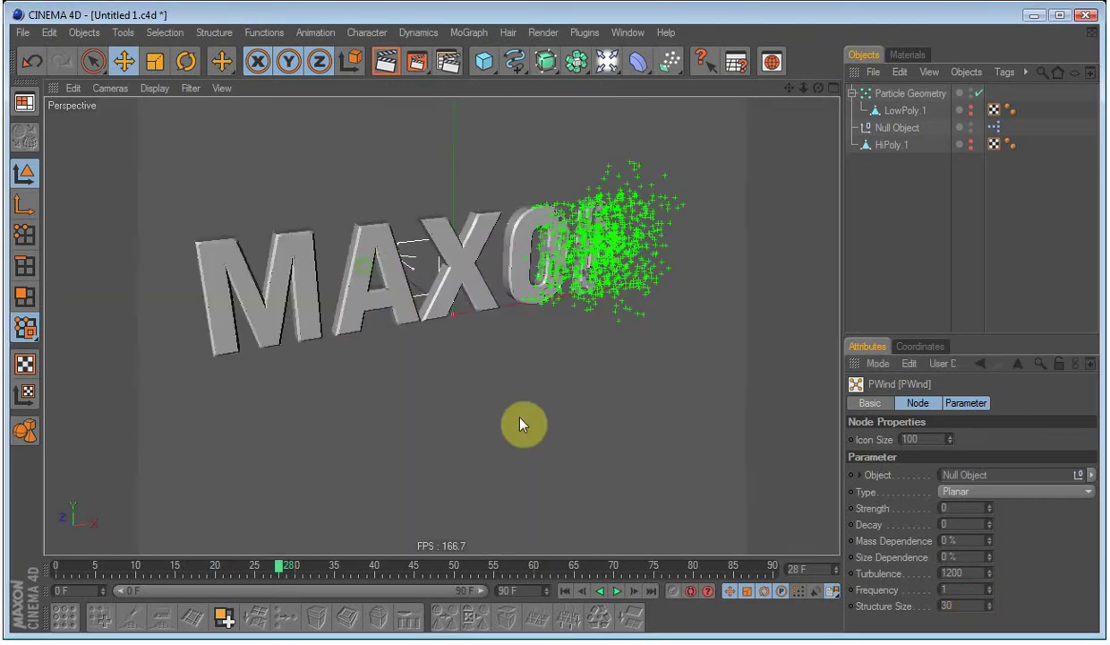
pyautogui.click(566, 590)
pyautogui.click(617, 590)
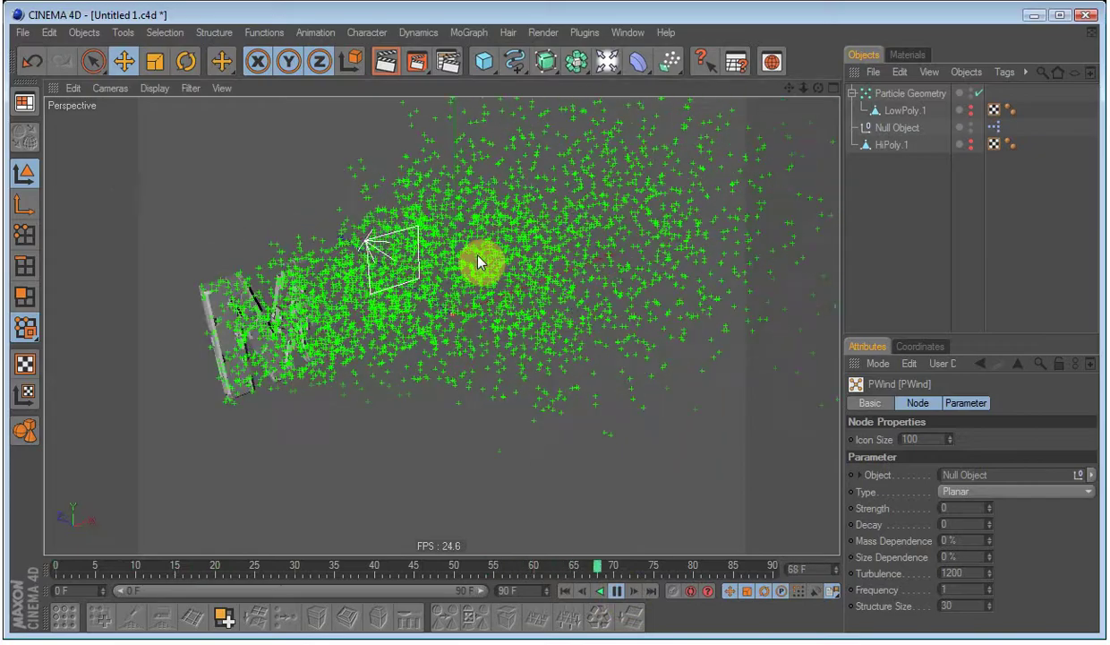
pyautogui.click(617, 591)
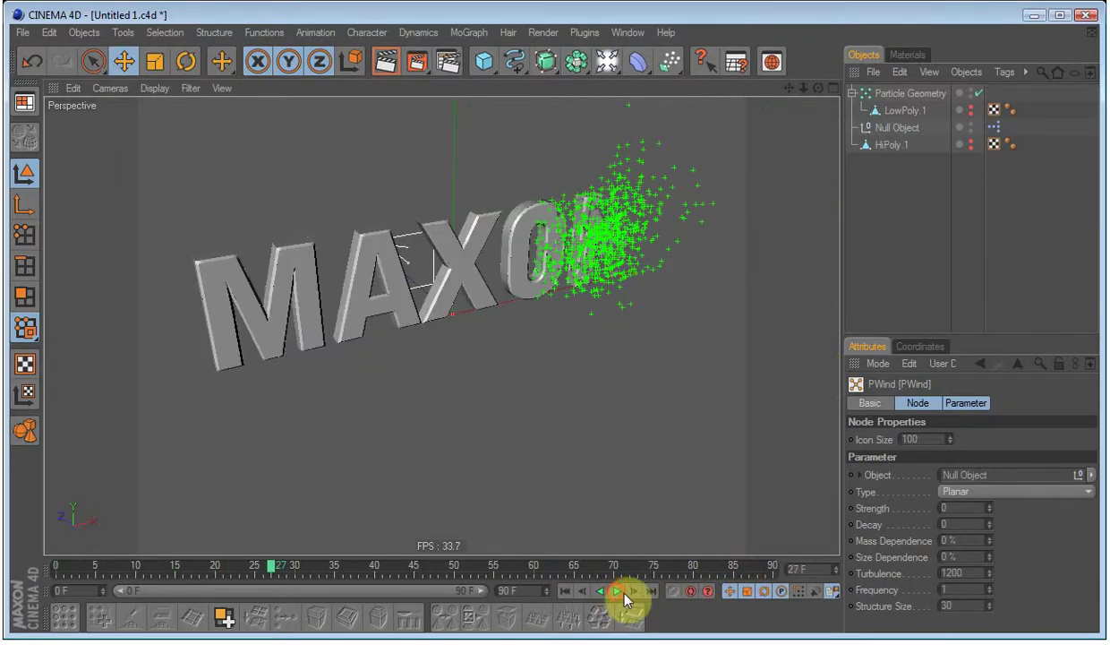
# - Set the PWind structure size to 90 and replay the particle animation
pyautogui.click(957, 606)
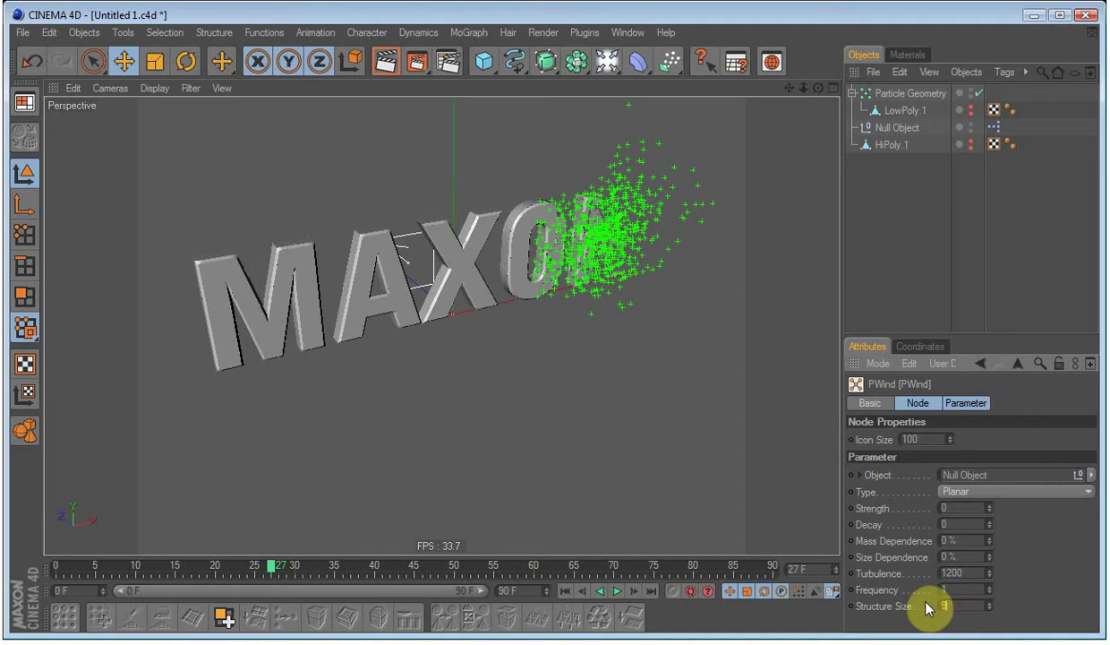
pyautogui.click(565, 590)
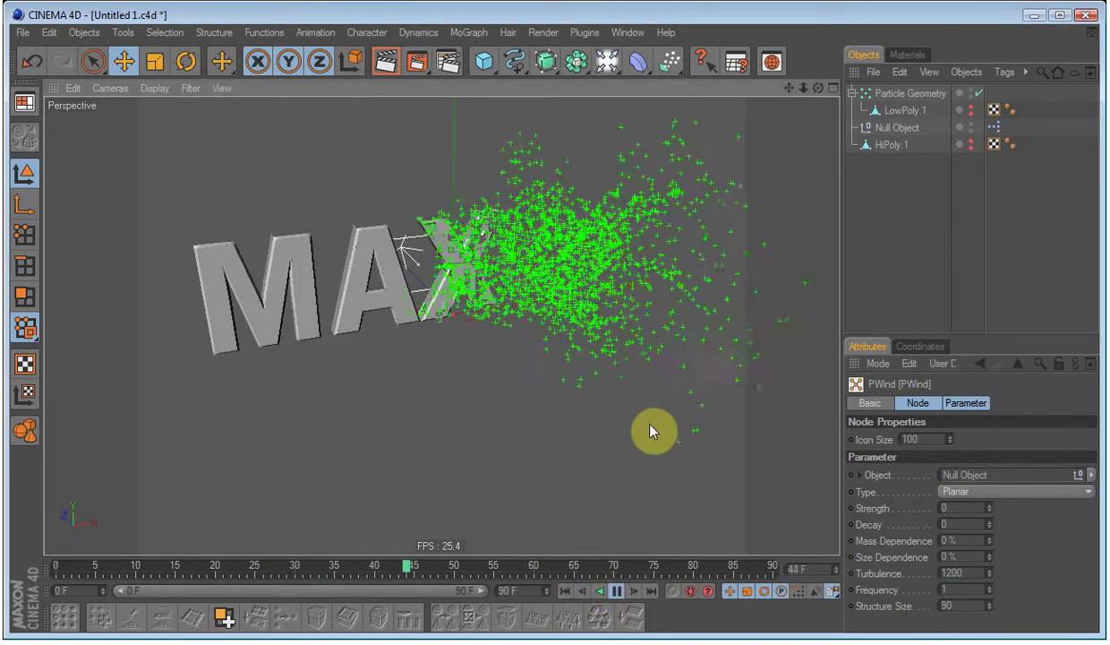
pyautogui.click(617, 591)
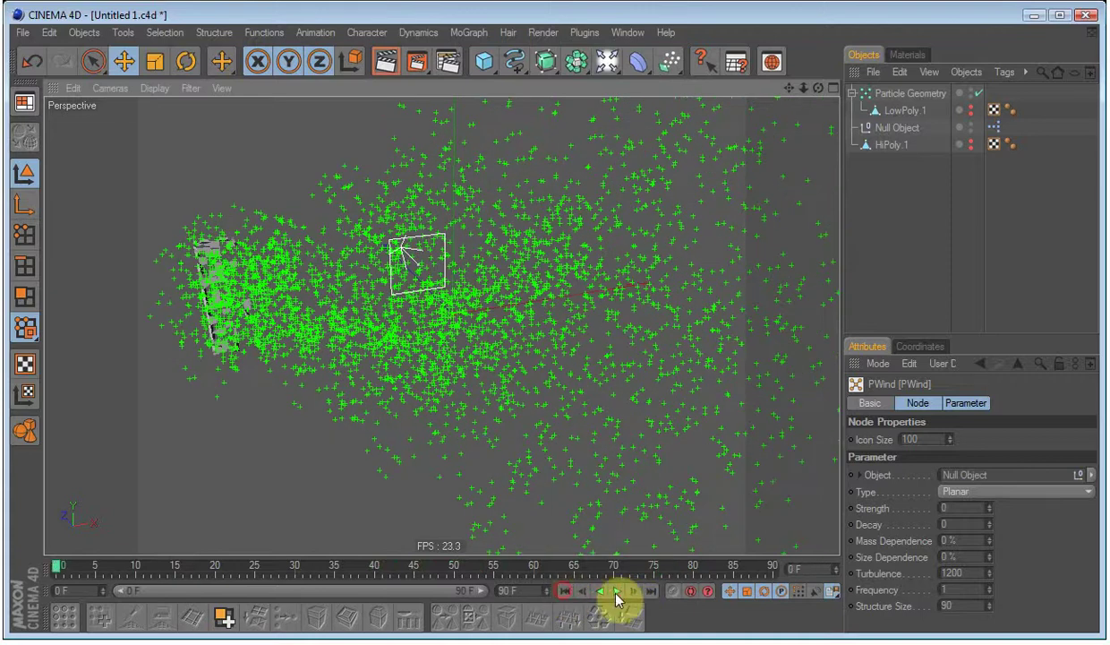
# - Set the PWind structure size to 130 and preview the particle motion again
pyautogui.click(565, 590)
pyautogui.moveTo(956, 605); pyautogui.dragTo(925, 609)
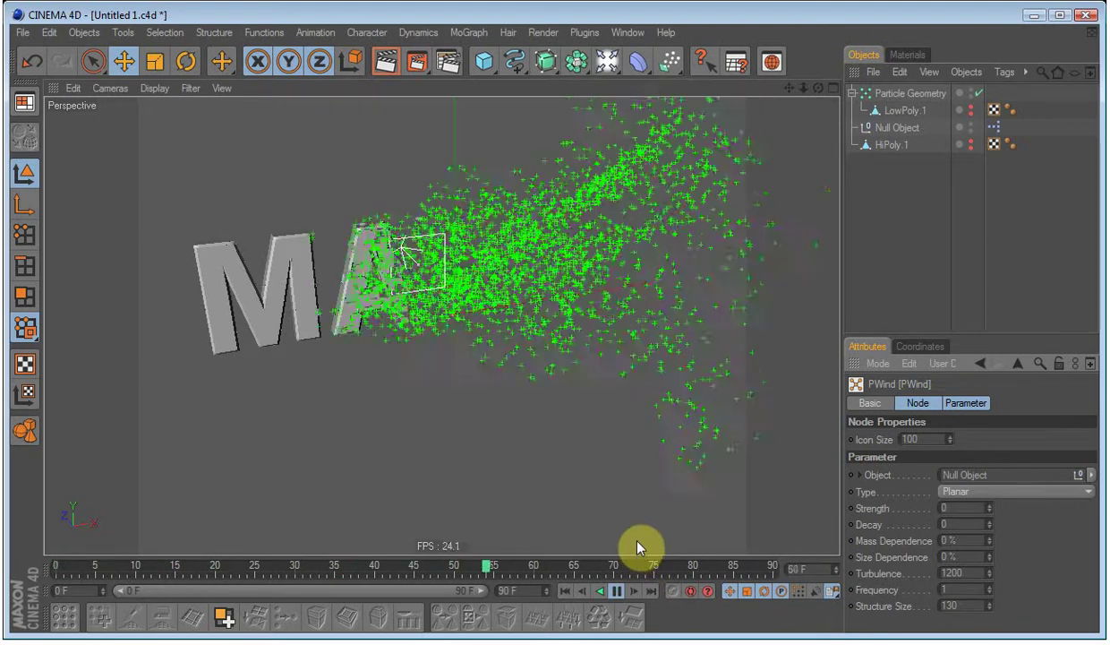
pyautogui.click(617, 591)
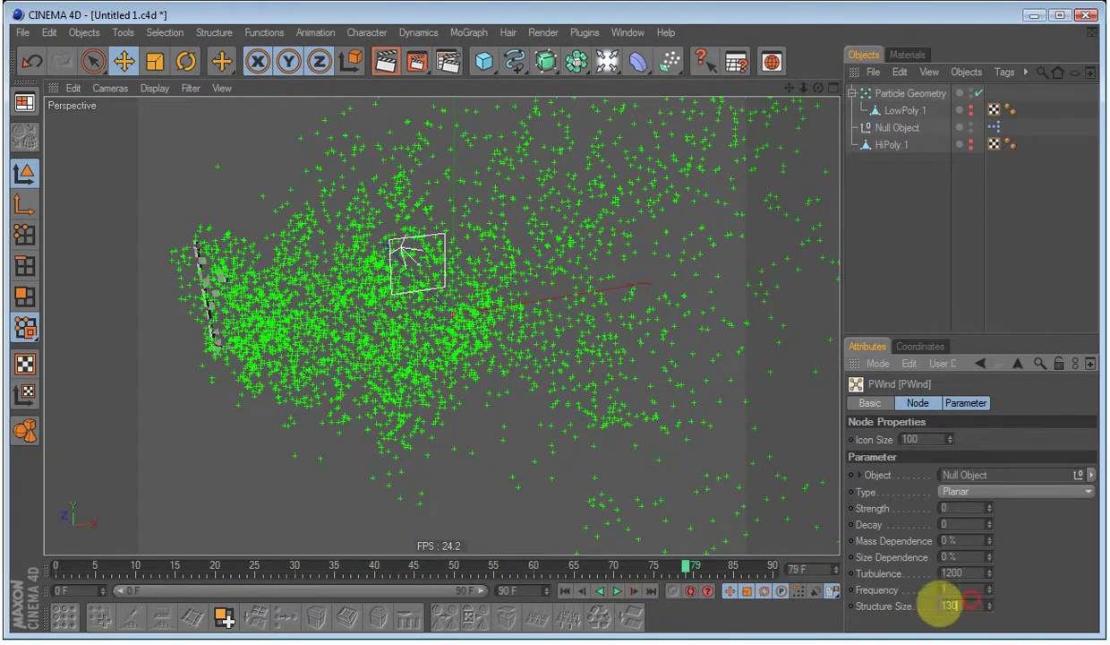
# - Set the PWind structure size to 200 and replay the simulation from the first frame
pyautogui.click(949, 606)
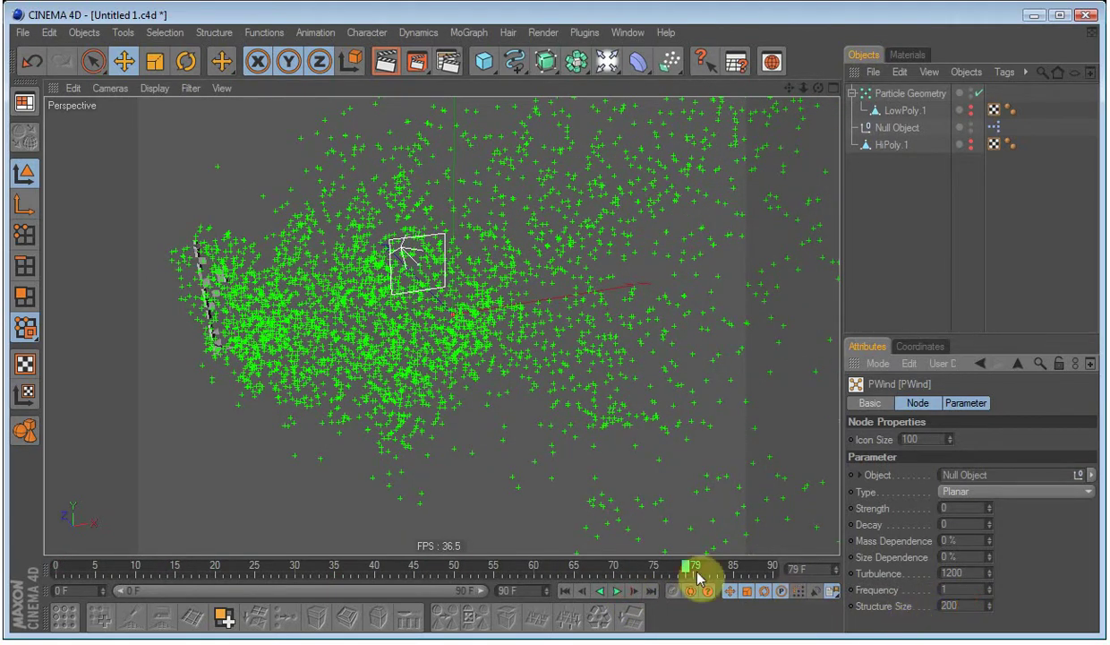
pyautogui.click(565, 590)
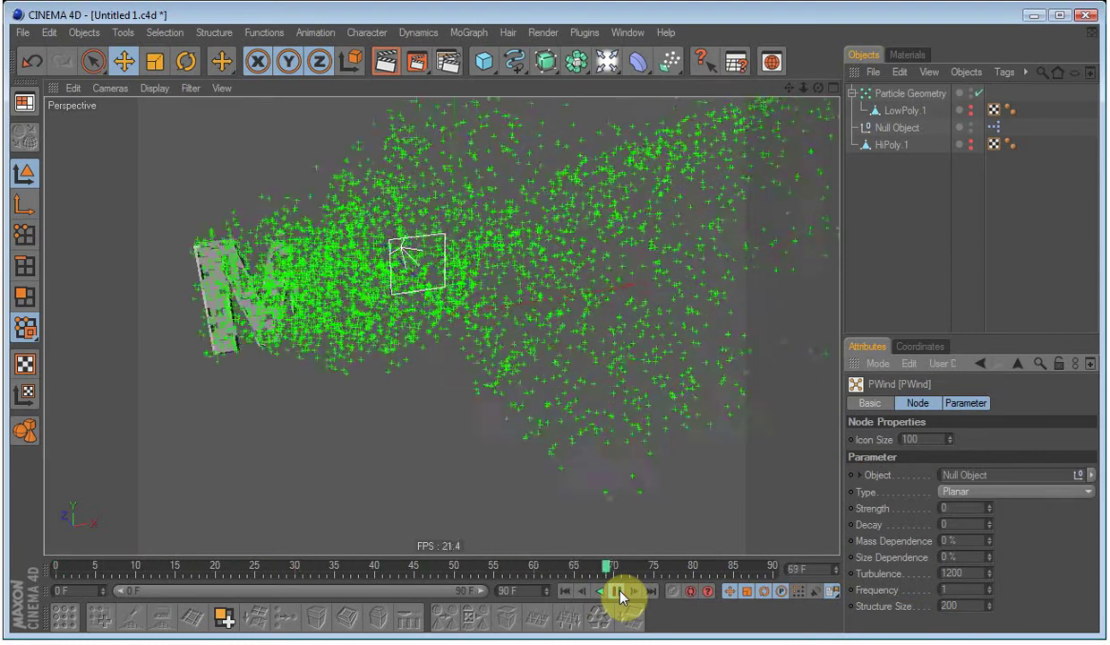
pyautogui.click(621, 591)
pyautogui.keyDown('alt'); pyautogui.moveTo(630, 321); pyautogui.dragTo(620, 421); pyautogui.keyUp('alt')
# - Set the PWind structure size to 400 and turbulence to 1600, and preview the result from the first frame
pyautogui.click(963, 605)
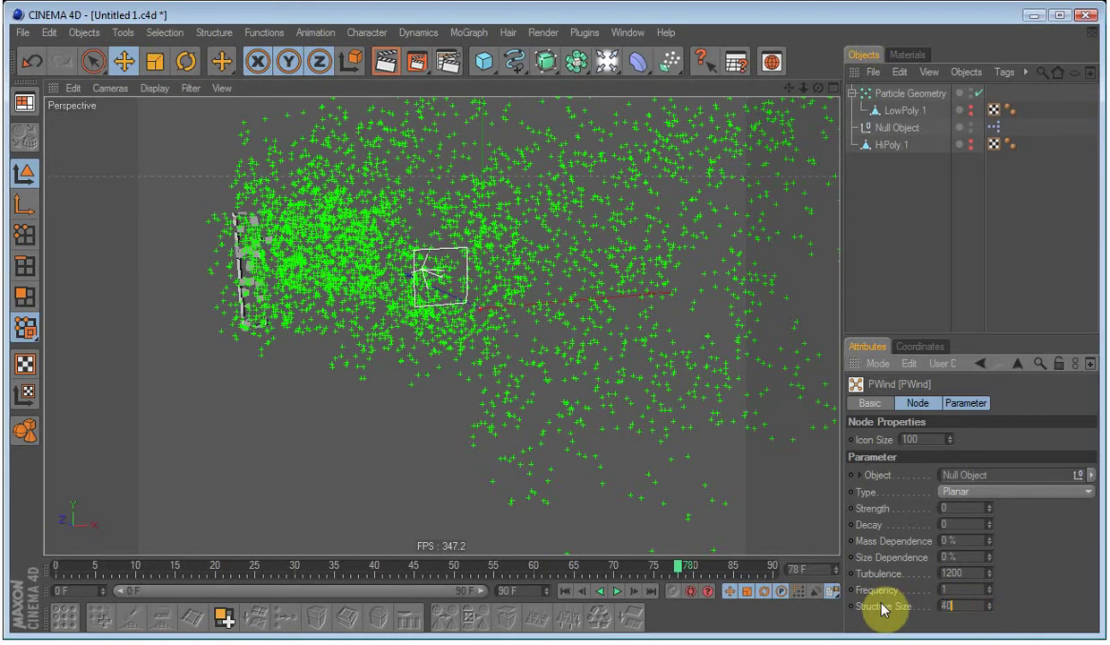
pyautogui.write('400')
pyautogui.click(965, 571)
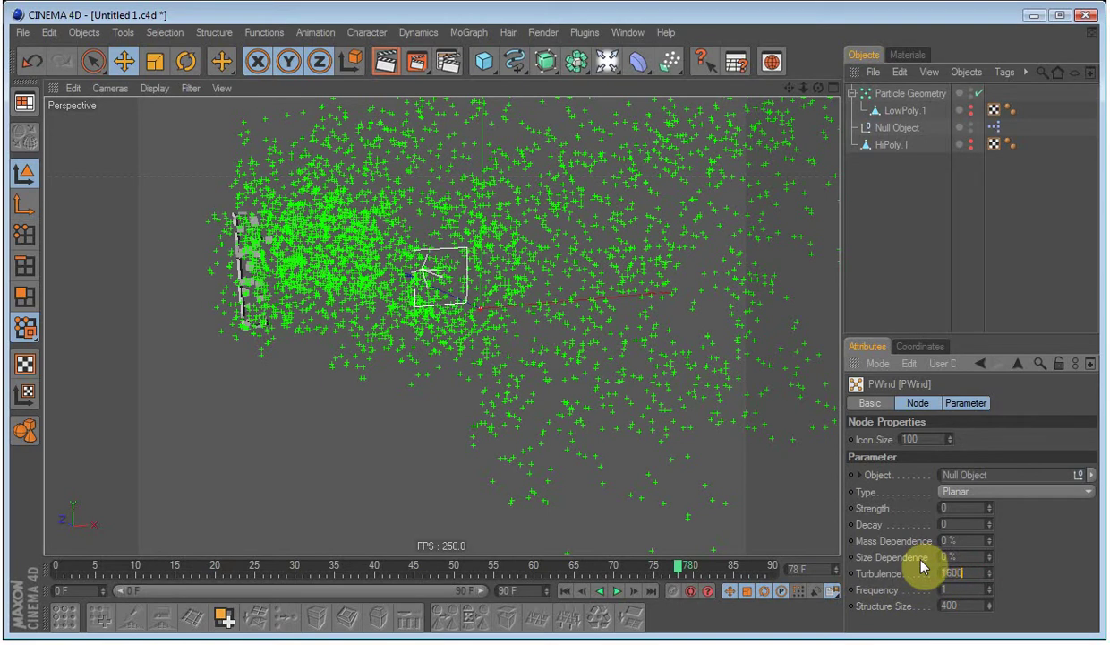
pyautogui.click(565, 591)
pyautogui.click(618, 591)
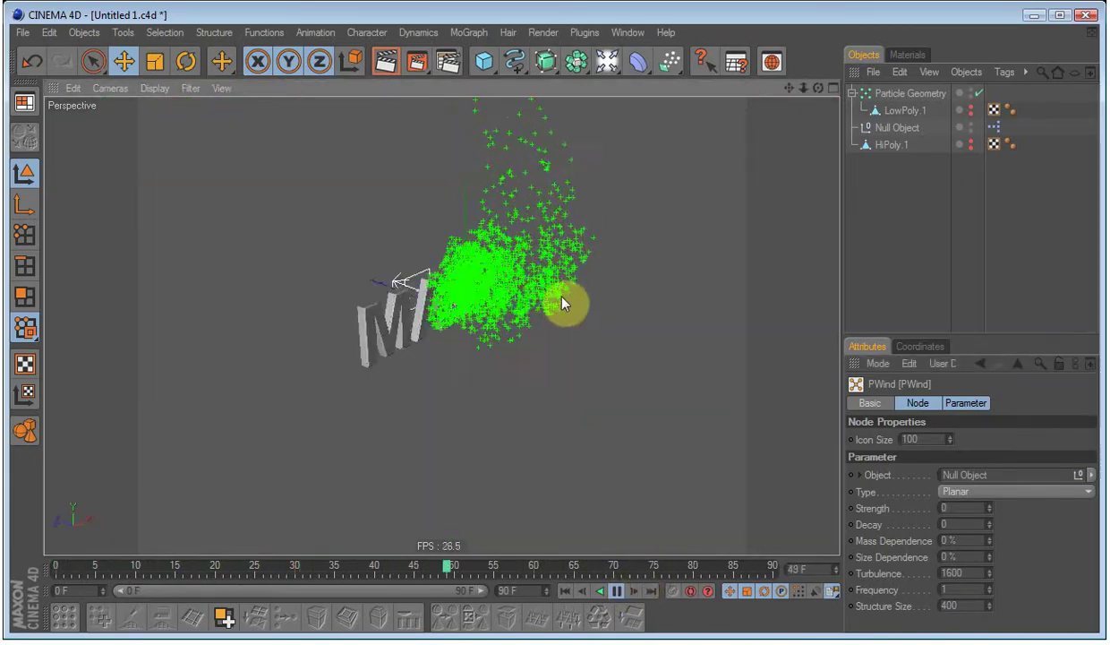
pyautogui.click(617, 591)
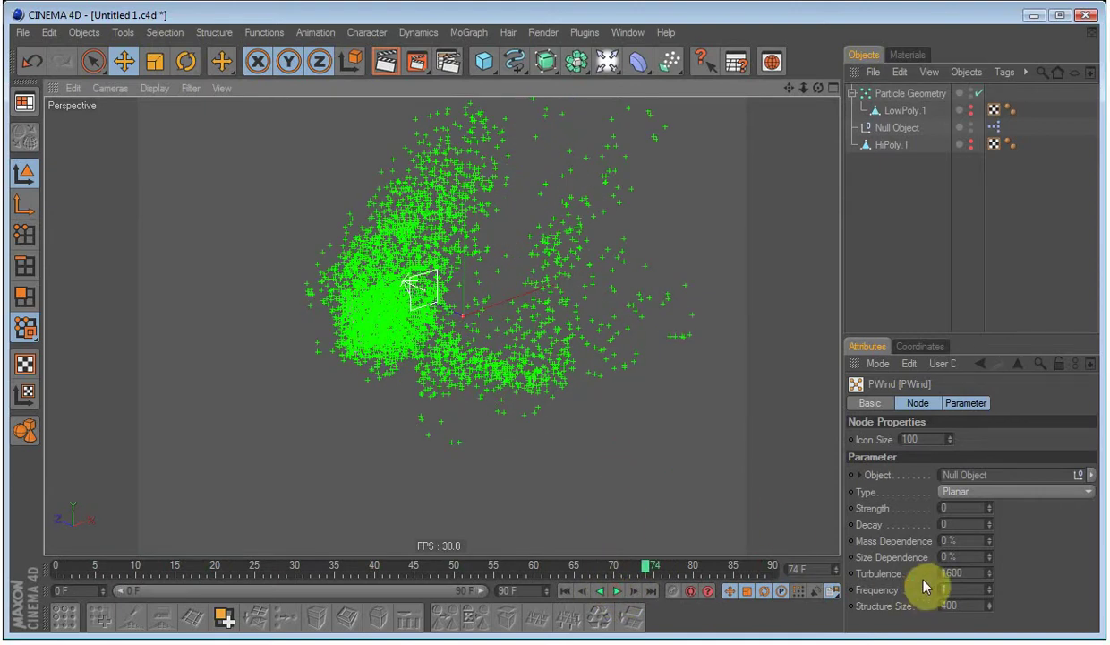
# - Set the PWind frequency to 7 and play the simulation from the first frame
pyautogui.moveTo(960, 590); pyautogui.dragTo(893, 593)
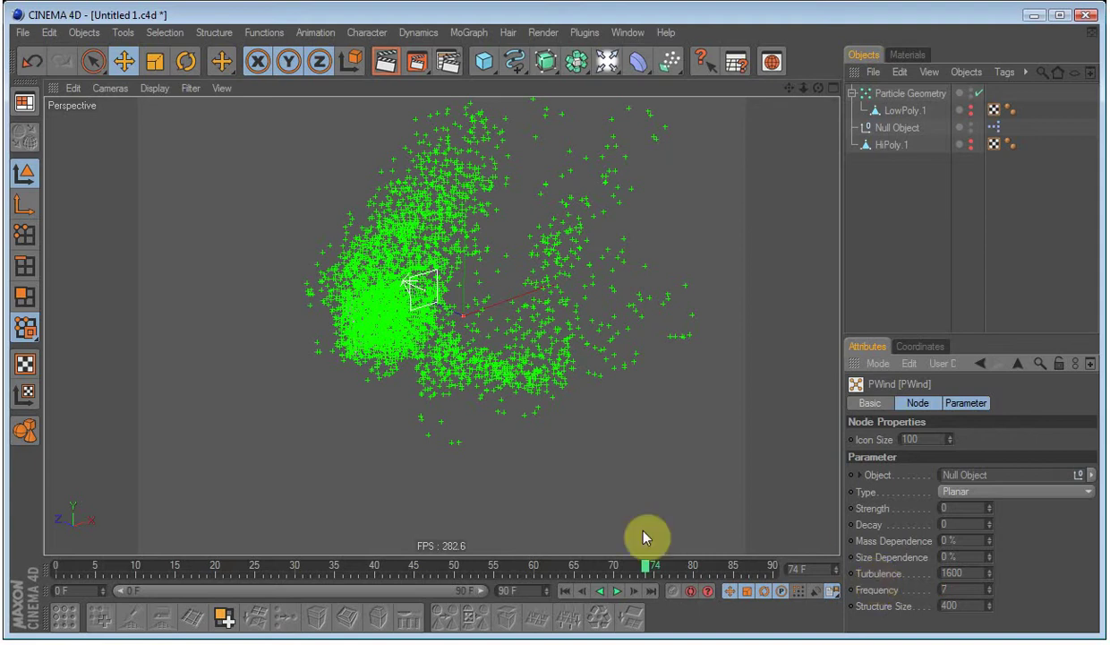
pyautogui.click(564, 591)
pyautogui.click(616, 591)
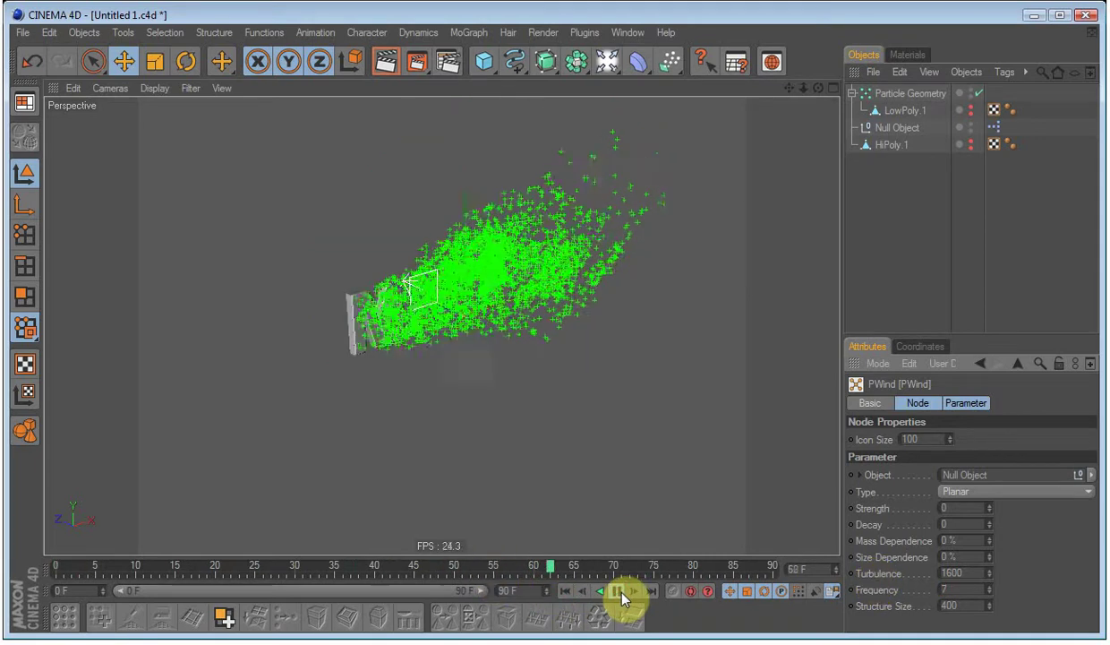
pyautogui.click(620, 592)
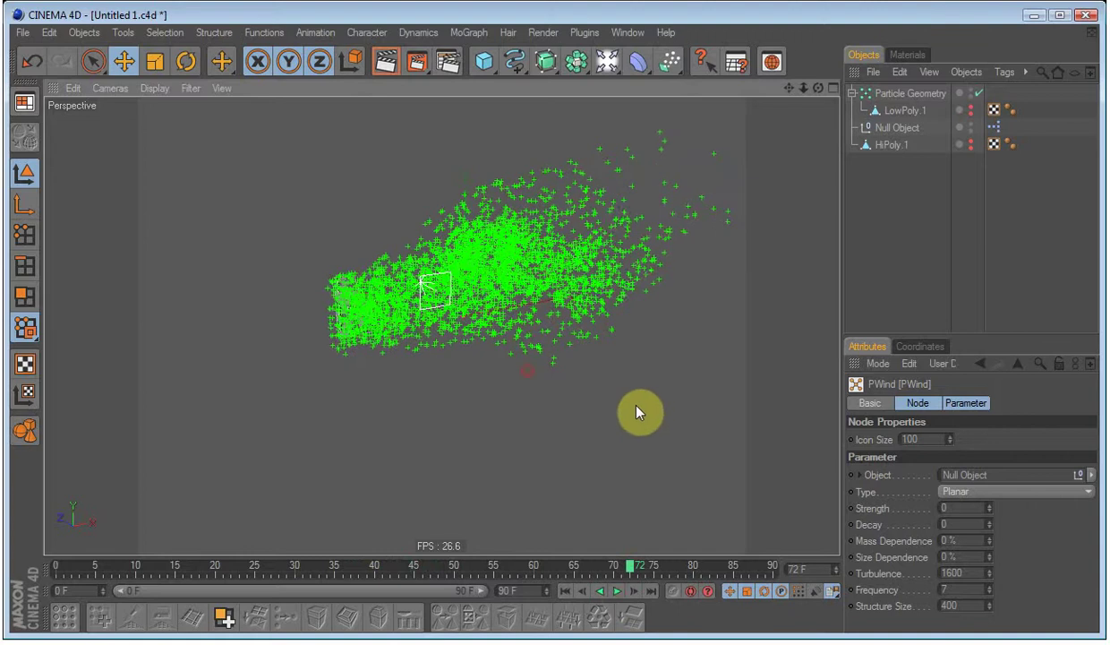
# - Return to the first frame and set the PWind frequency to 0.1
pyautogui.click(565, 592)
pyautogui.moveTo(956, 589); pyautogui.dragTo(880, 590)
pyautogui.write('0.')
pyautogui.write('.1')
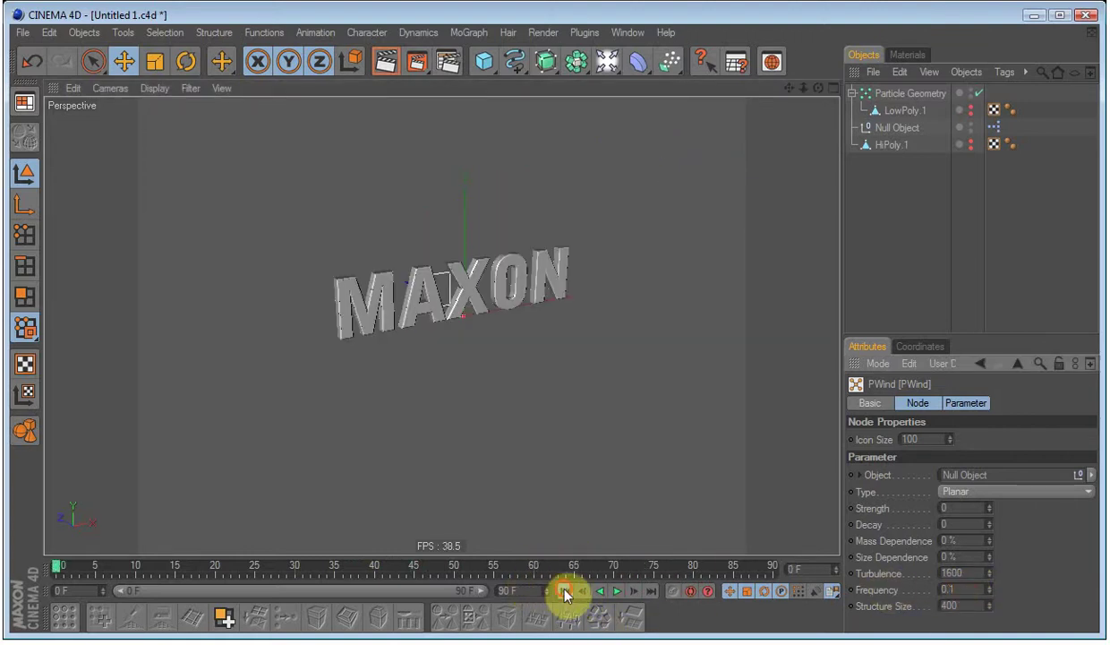
# - Set the PWind structure size to 260 and preview the particle stream from several angles
pyautogui.click(623, 590)
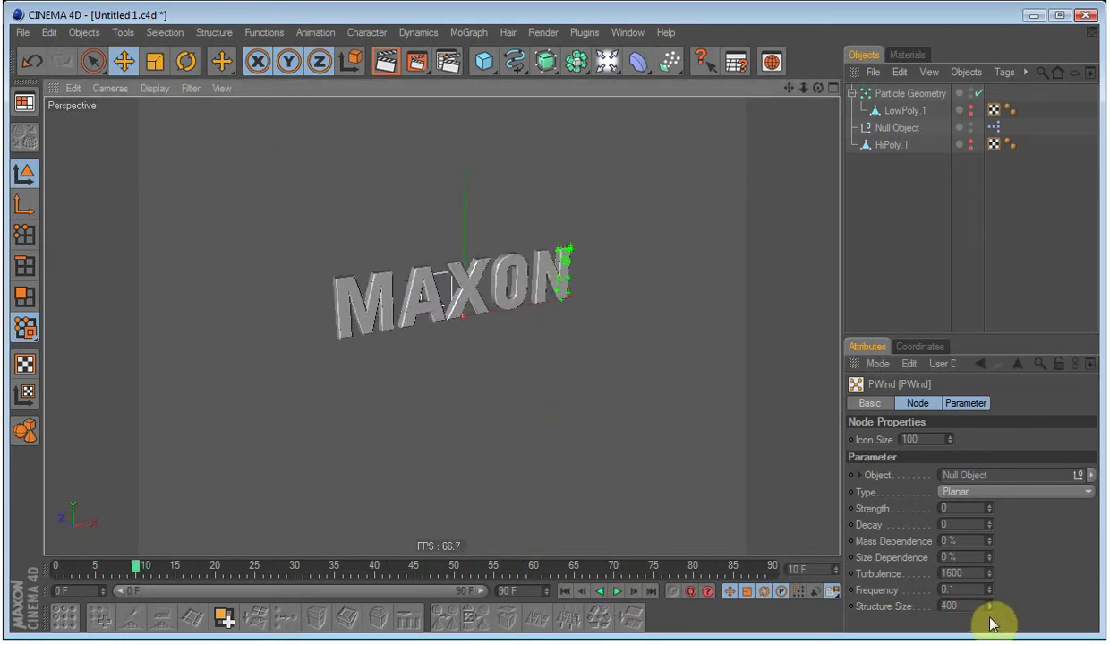
pyautogui.moveTo(964, 605); pyautogui.dragTo(903, 609)
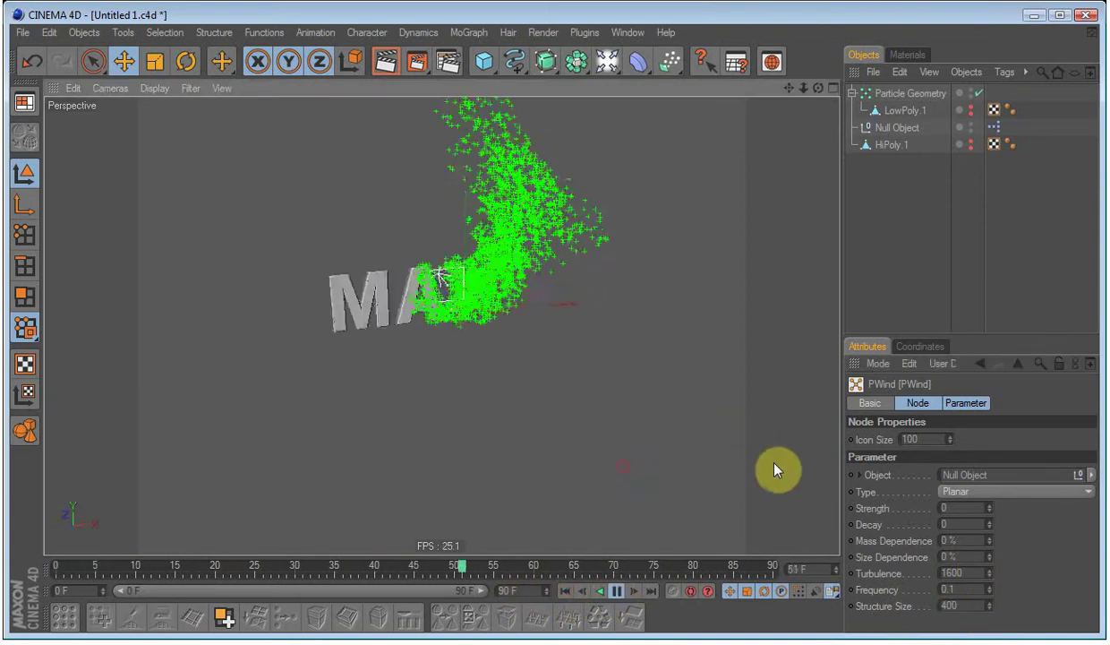
pyautogui.click(980, 606)
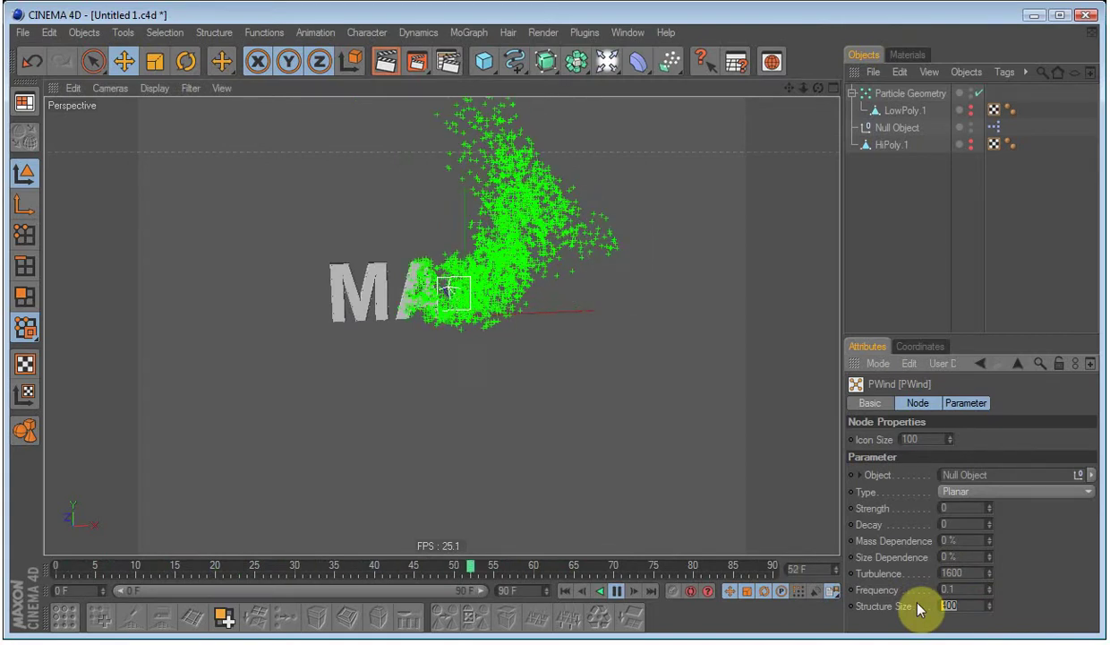
pyautogui.write('260')
pyautogui.press('Return')
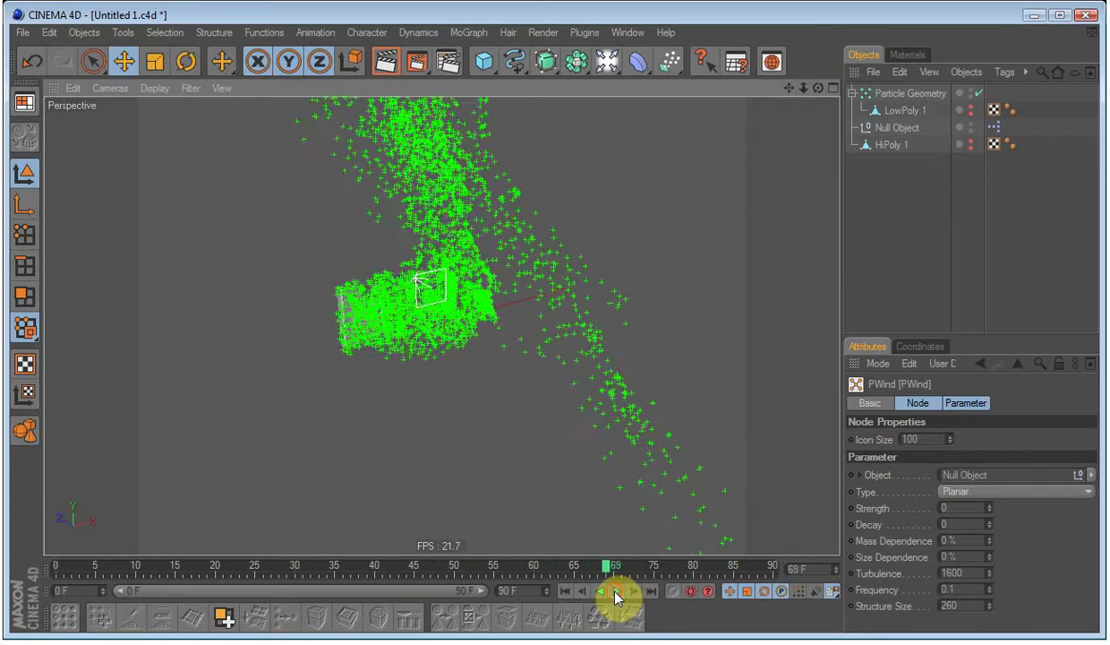
pyautogui.keyDown('alt'); pyautogui.moveTo(530, 309); pyautogui.dragTo(542, 586); pyautogui.keyUp('alt')
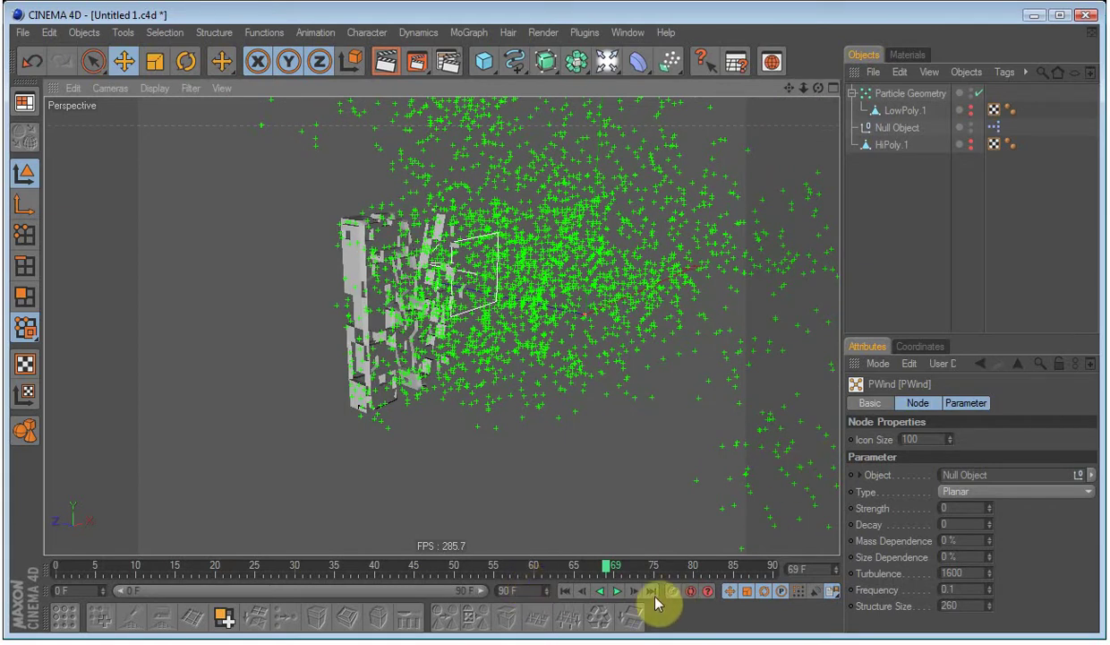
pyautogui.keyDown('alt'); pyautogui.moveTo(584, 389); pyautogui.dragTo(457, 445); pyautogui.keyUp('alt')
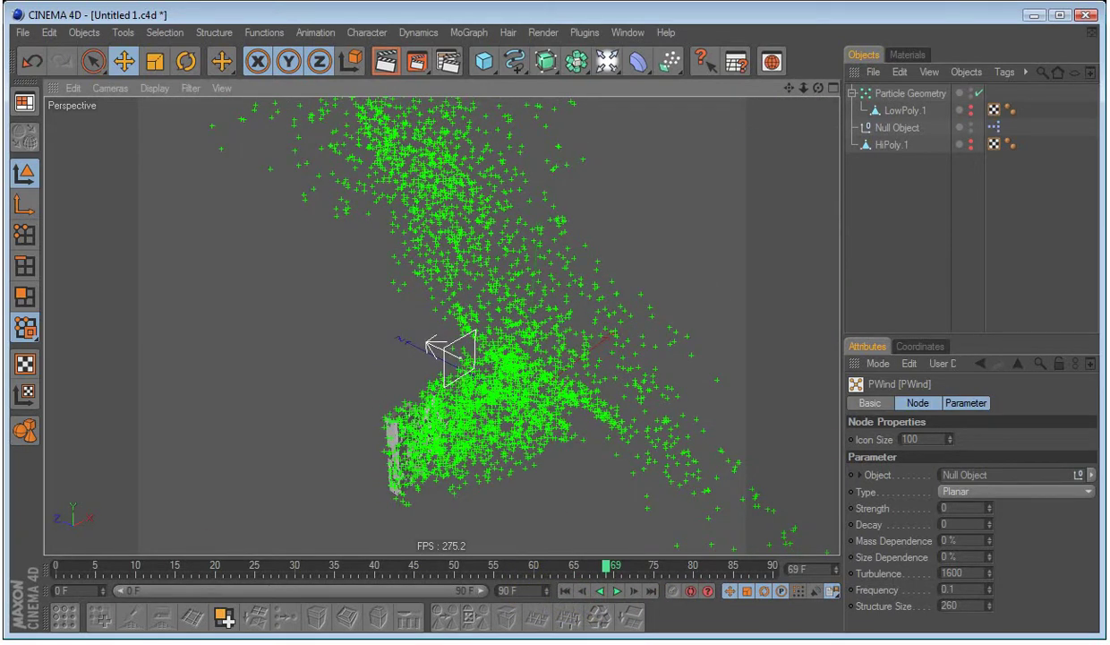
# - Set the life span of the PFragment node to 30 F and close the XPresso Editor
pyautogui.hotkey('alt', 'Tab')
pyautogui.keyDown('alt'); pyautogui.moveTo(575, 342); pyautogui.dragTo(524, 288, button='right'); pyautogui.keyUp('alt')
pyautogui.click(529, 297)
pyautogui.scroll(-3, 1039, 563)
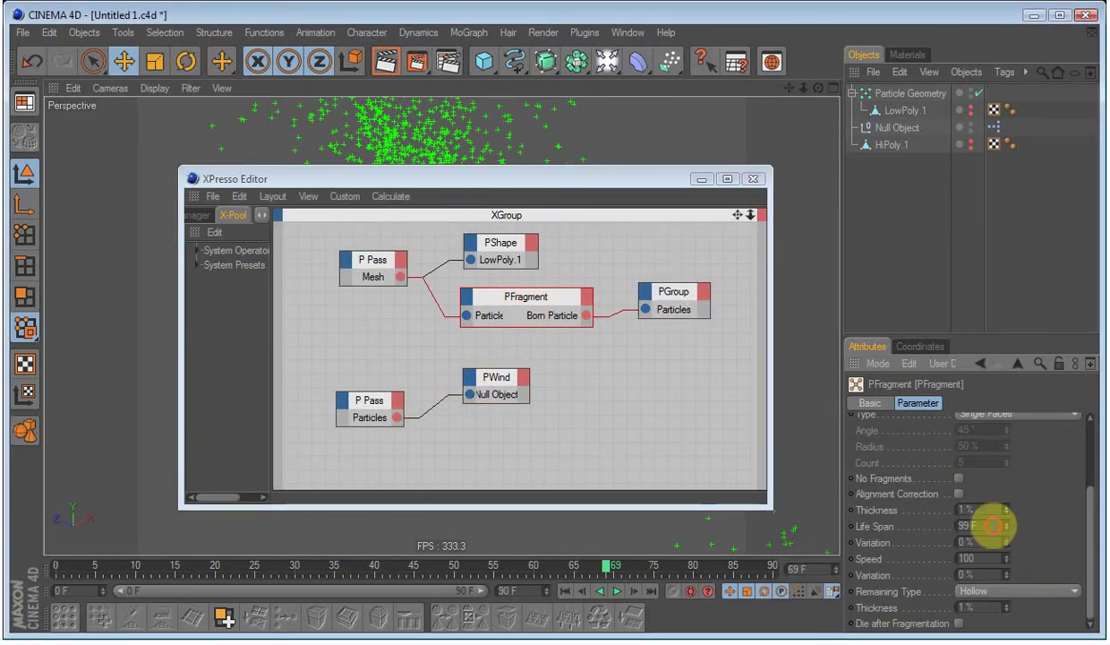
pyautogui.doubleClick(985, 525)
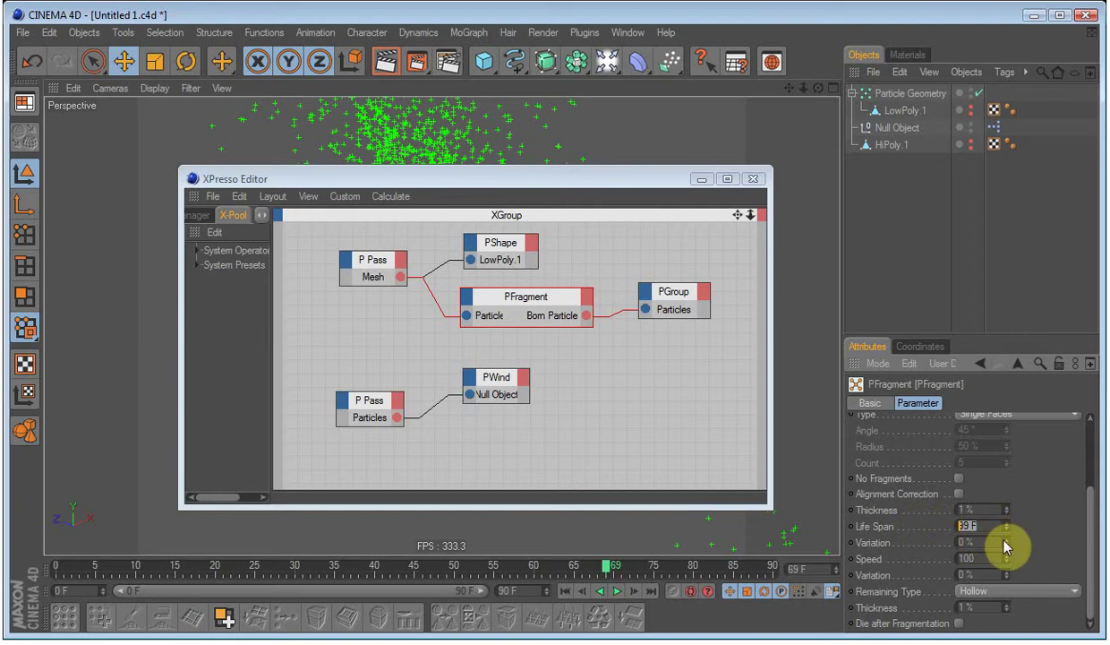
pyautogui.write('30')
pyautogui.press('Return')
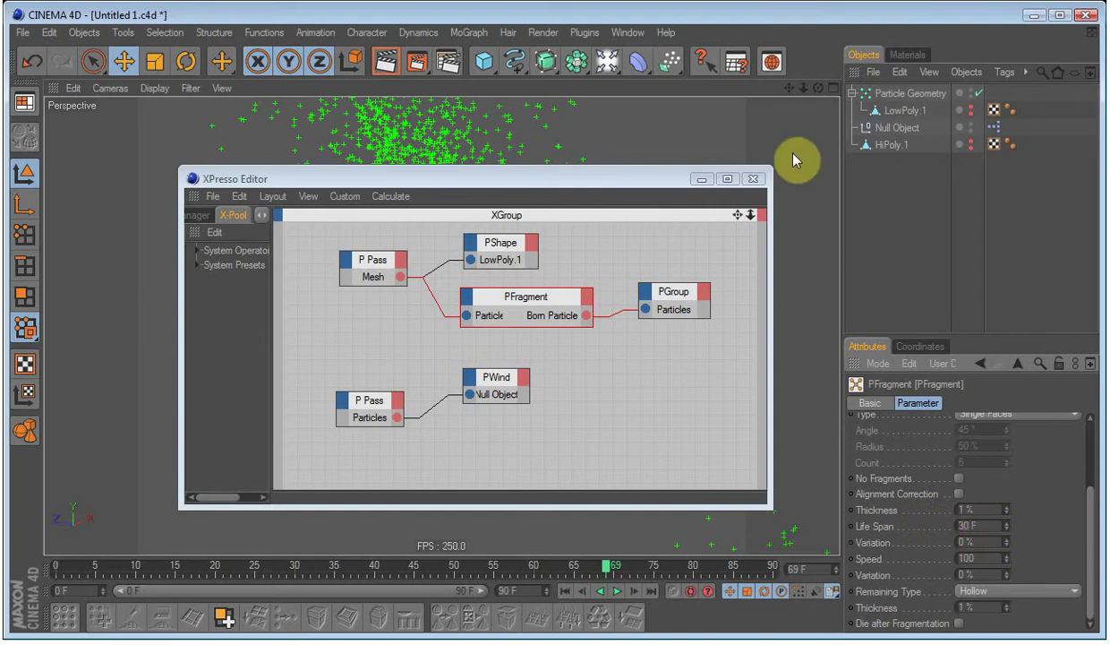
pyautogui.click(752, 178)
pyautogui.middleClick(257, 213)
pyautogui.middleClick(257, 213)
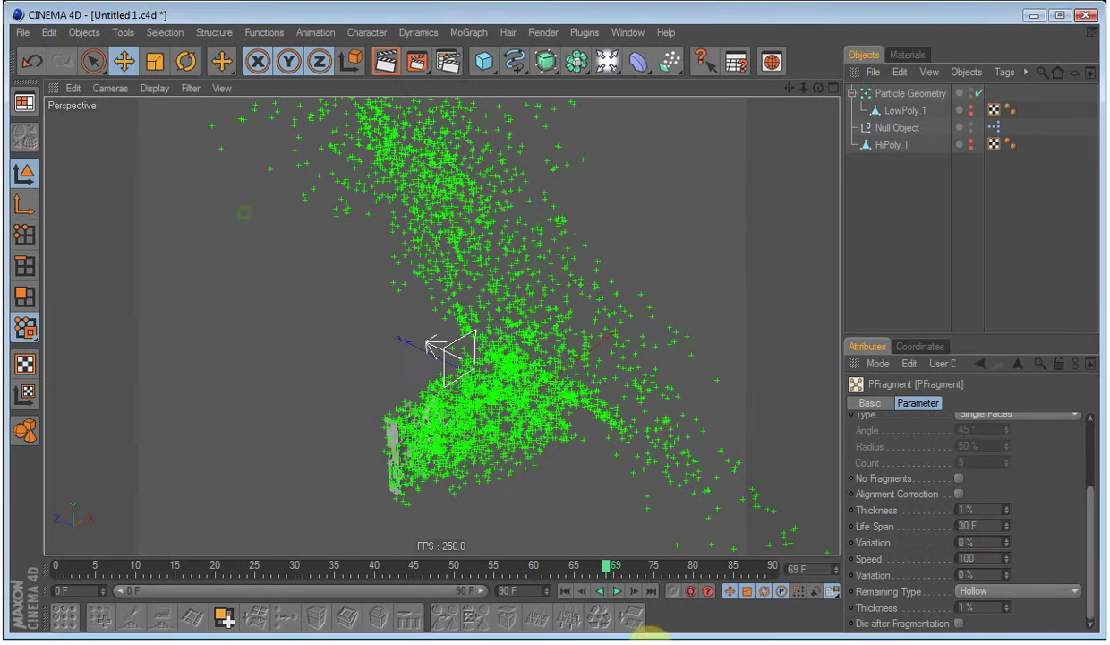
# - Replay the simulation from the first frame and inspect the shorter-lived fragments up close
pyautogui.click(566, 591)
pyautogui.click(617, 591)
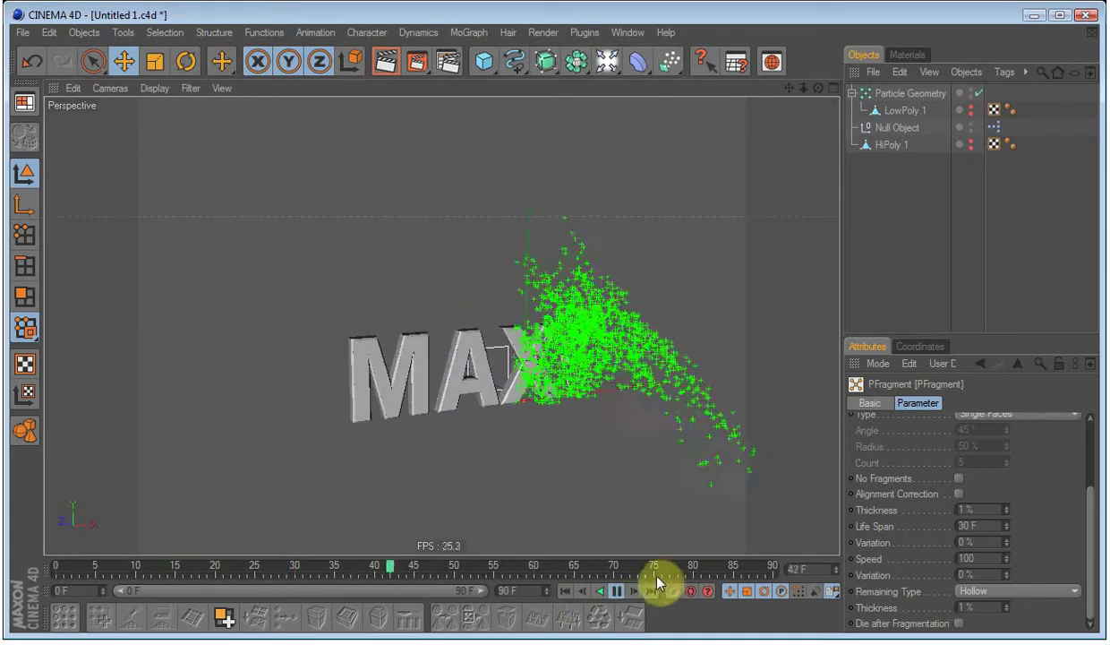
pyautogui.click(616, 591)
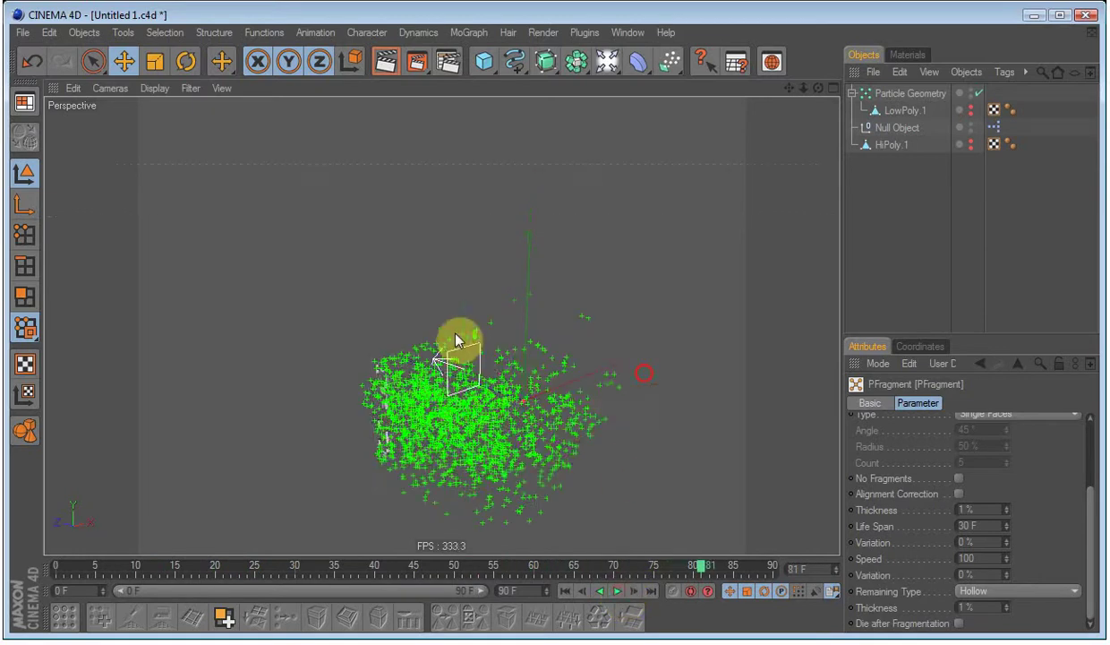
pyautogui.keyDown('alt'); pyautogui.moveTo(456, 349); pyautogui.dragTo(661, 395, button='right'); pyautogui.keyUp('alt')
pyautogui.moveTo(661, 395)
pyautogui.keyDown('alt'); pyautogui.mouseDown()
pyautogui.moveTo(629, 429)
pyautogui.moveTo(650, 389)
pyautogui.mouseUp(); pyautogui.keyUp('alt')
# - Extend the project to 140 frames and widen the preview range to the full length
pyautogui.click(531, 591)
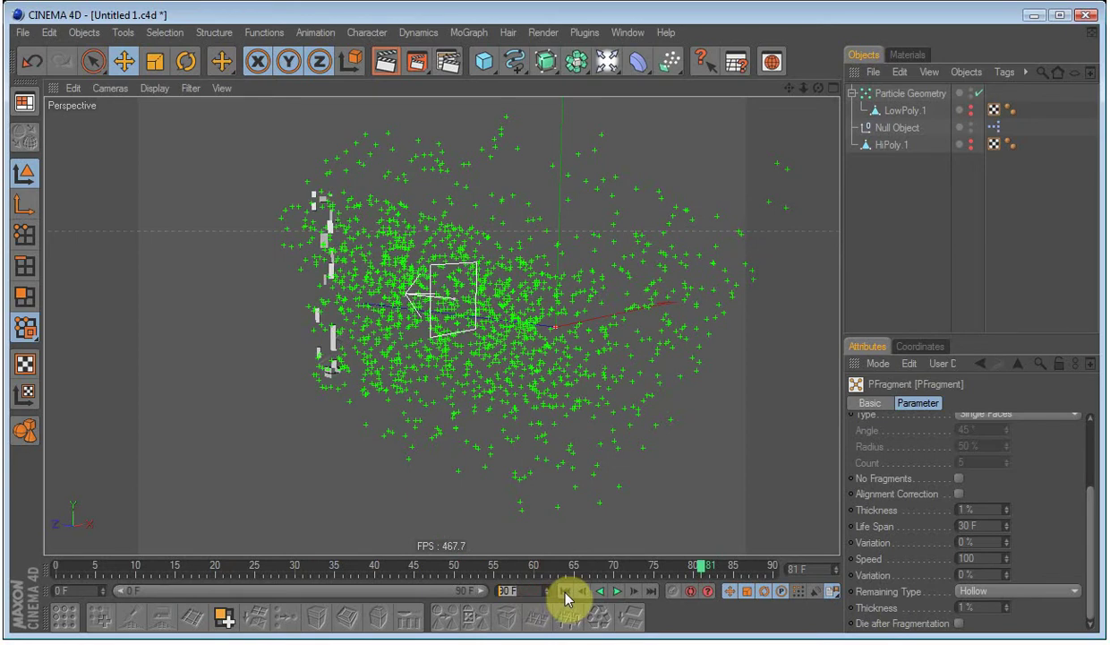
pyautogui.write('140')
pyautogui.press('Return')
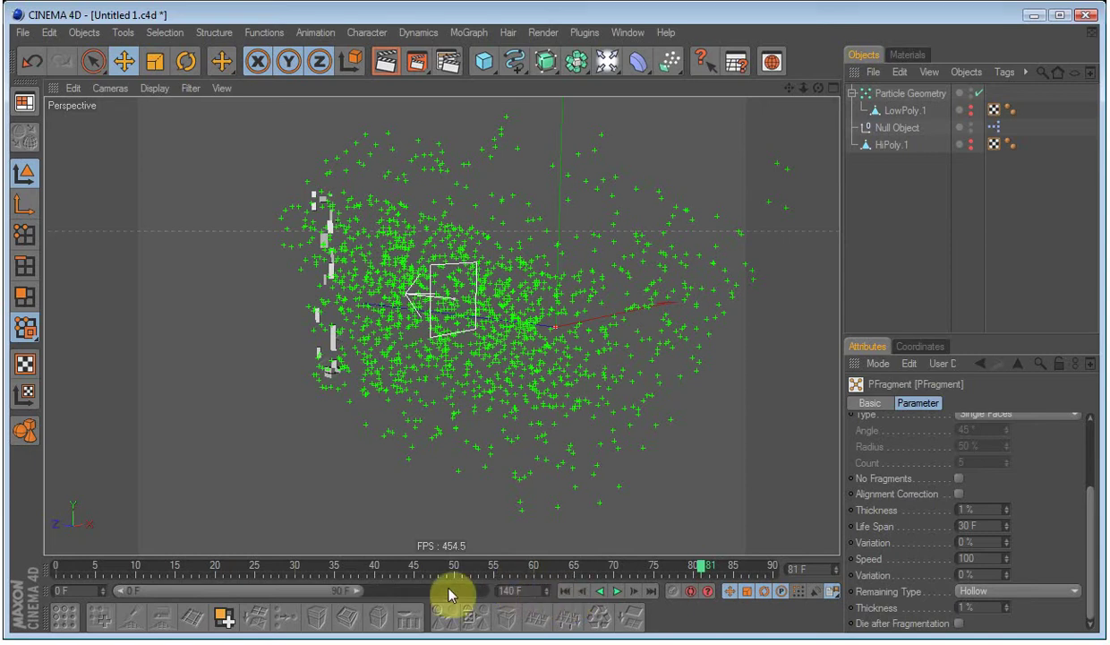
pyautogui.moveTo(361, 590); pyautogui.dragTo(486, 595)
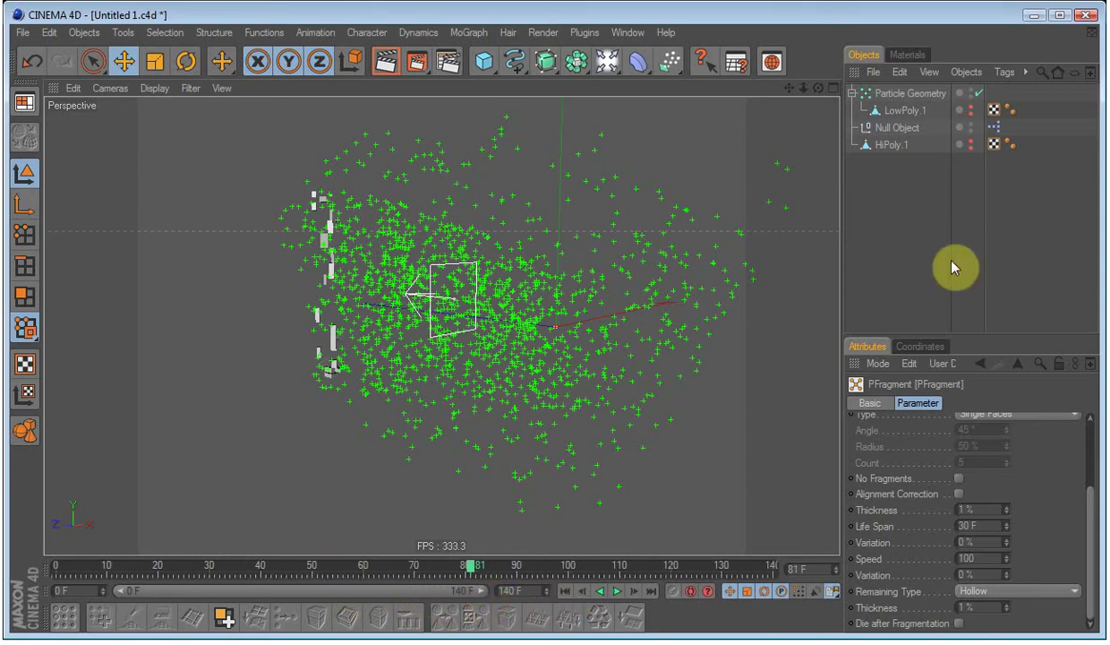
# - Show the F-curve of the PFragment threshold and stretch its keys to suit the longer timeline
pyautogui.moveTo(1091, 507); pyautogui.dragTo(1092, 419)
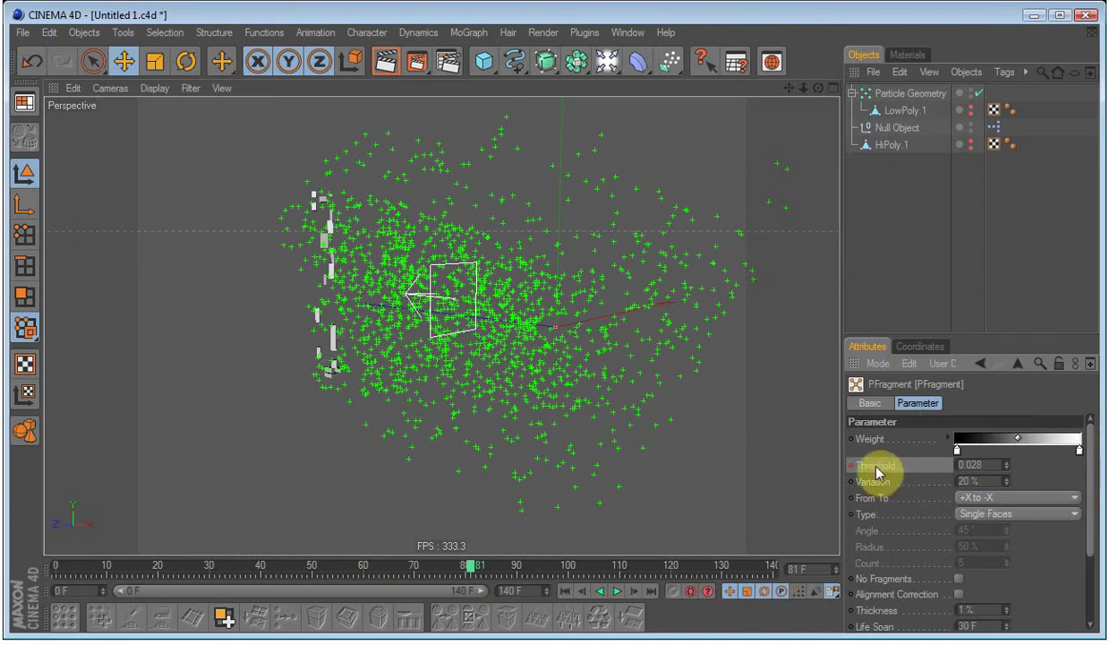
pyautogui.rightClick(876, 471)
pyautogui.moveTo(919, 477)
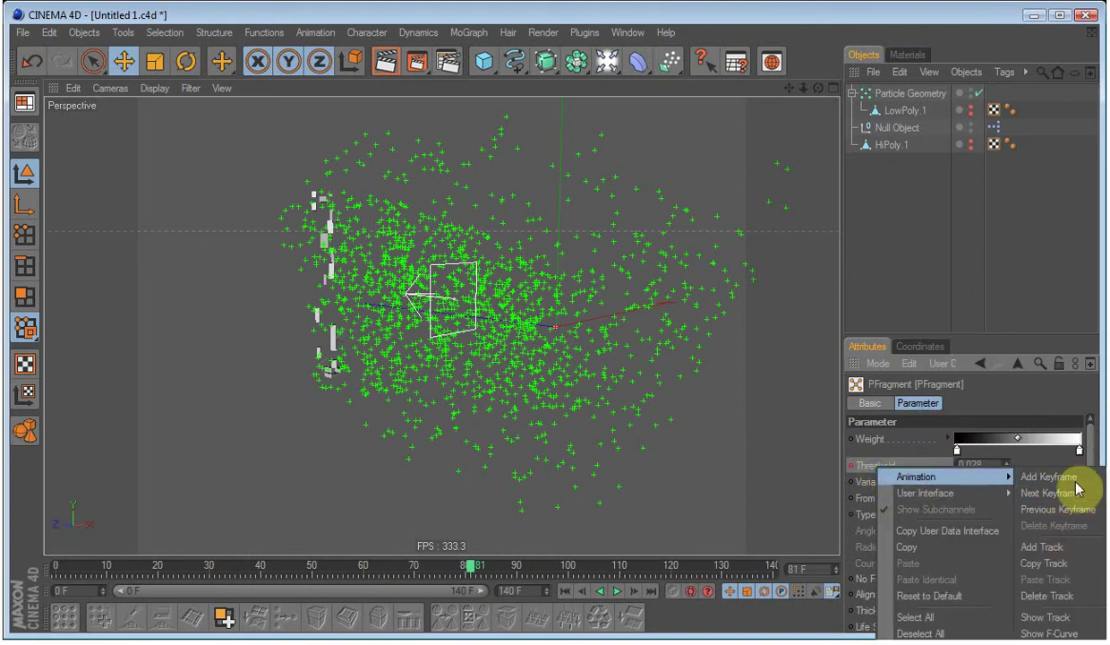
pyautogui.click(1070, 633)
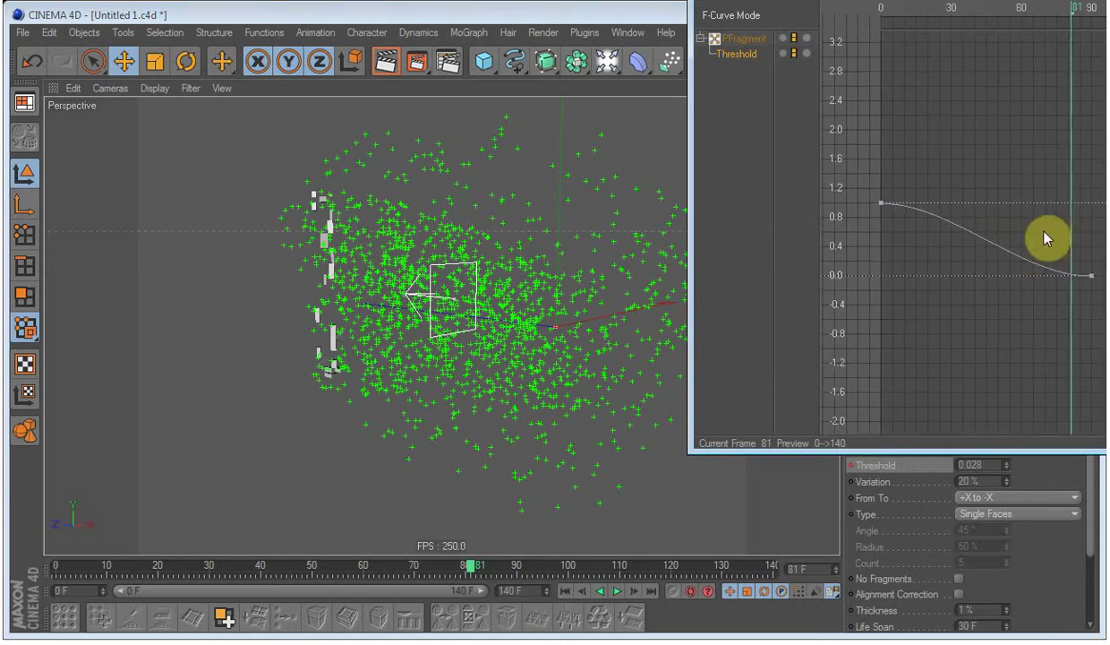
pyautogui.moveTo(876, 302); pyautogui.dragTo(993, 205)
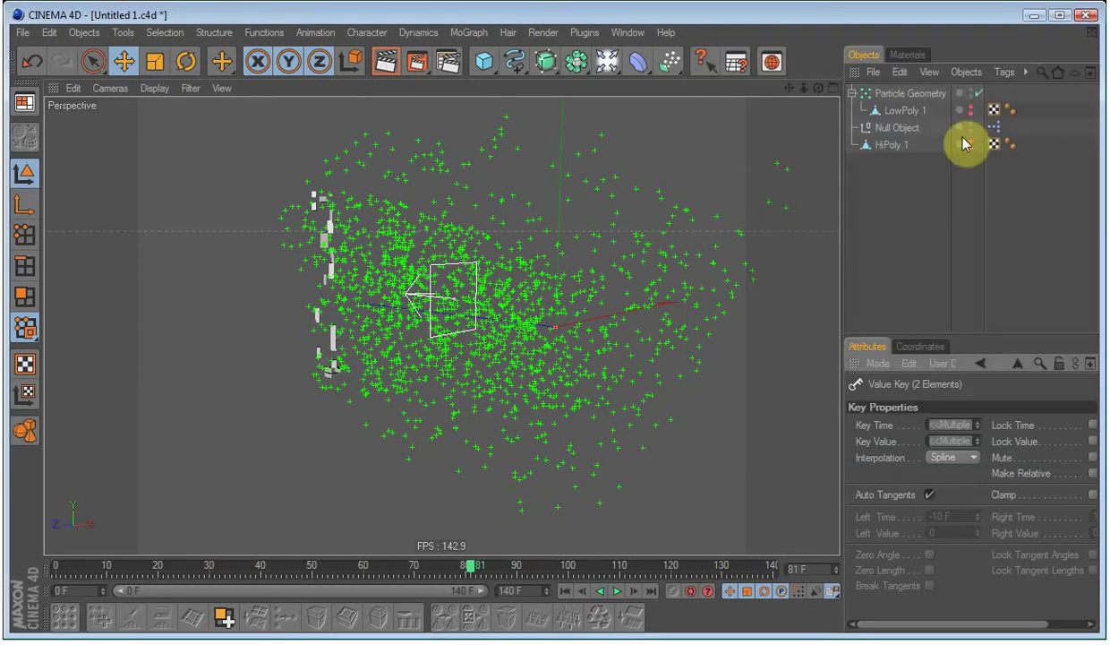
# - Play the slower fragmentation from the first frame, stop it, and check the particles at frame 82
pyautogui.keyDown('alt'); pyautogui.moveTo(518, 301); pyautogui.dragTo(552, 307, button='middle'); pyautogui.keyUp('alt')
pyautogui.click(557, 590)
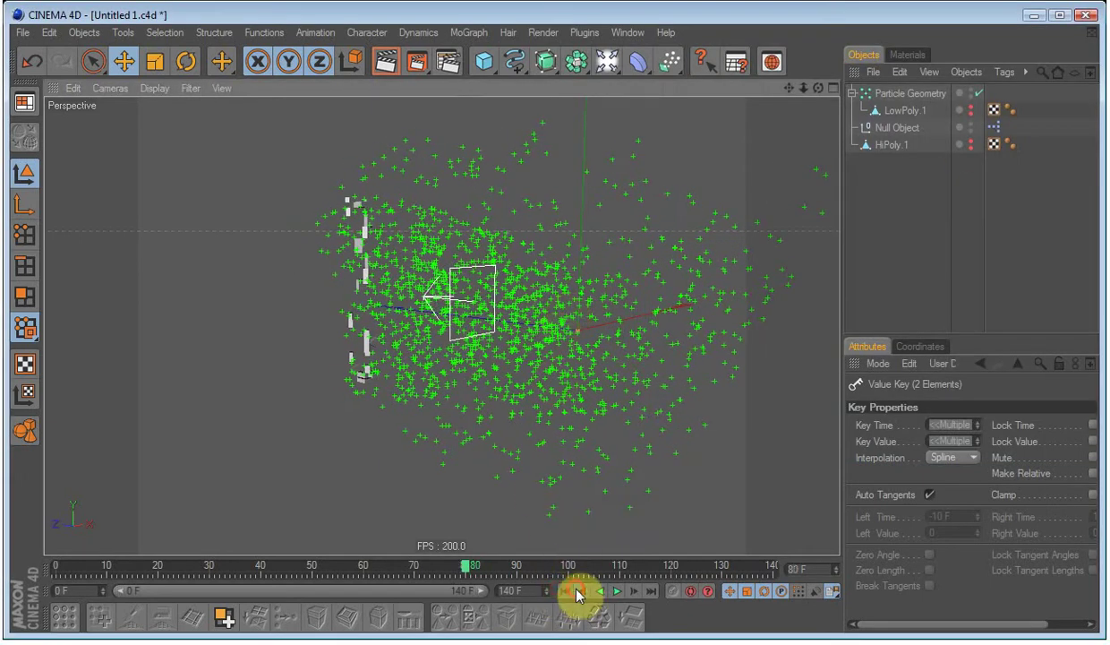
pyautogui.click(566, 591)
pyautogui.click(617, 591)
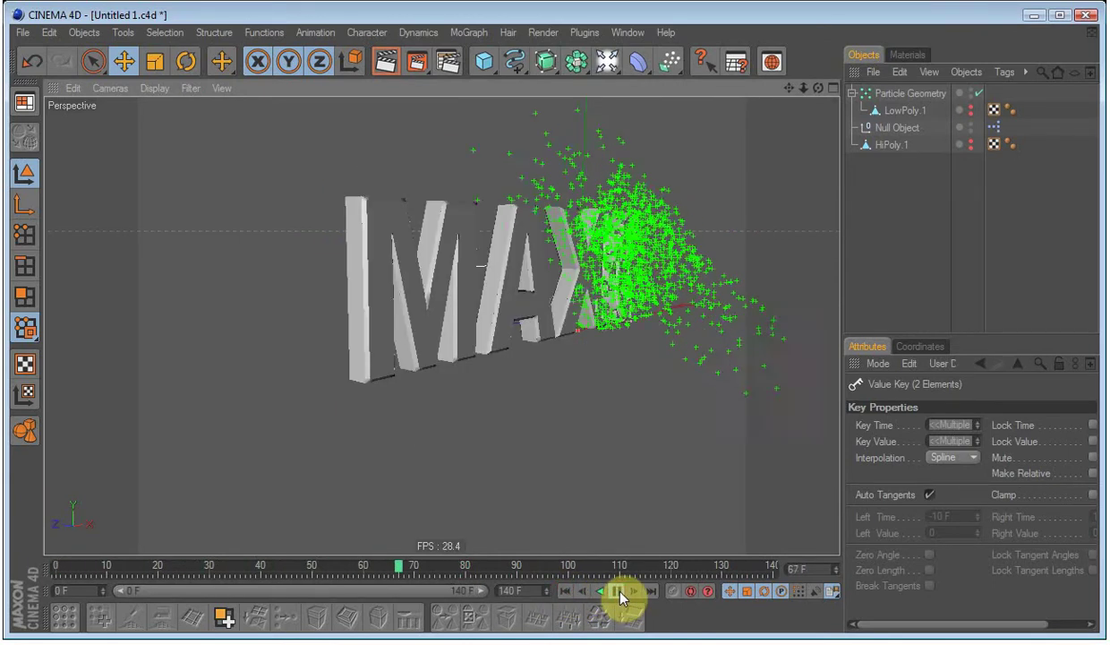
pyautogui.click(617, 591)
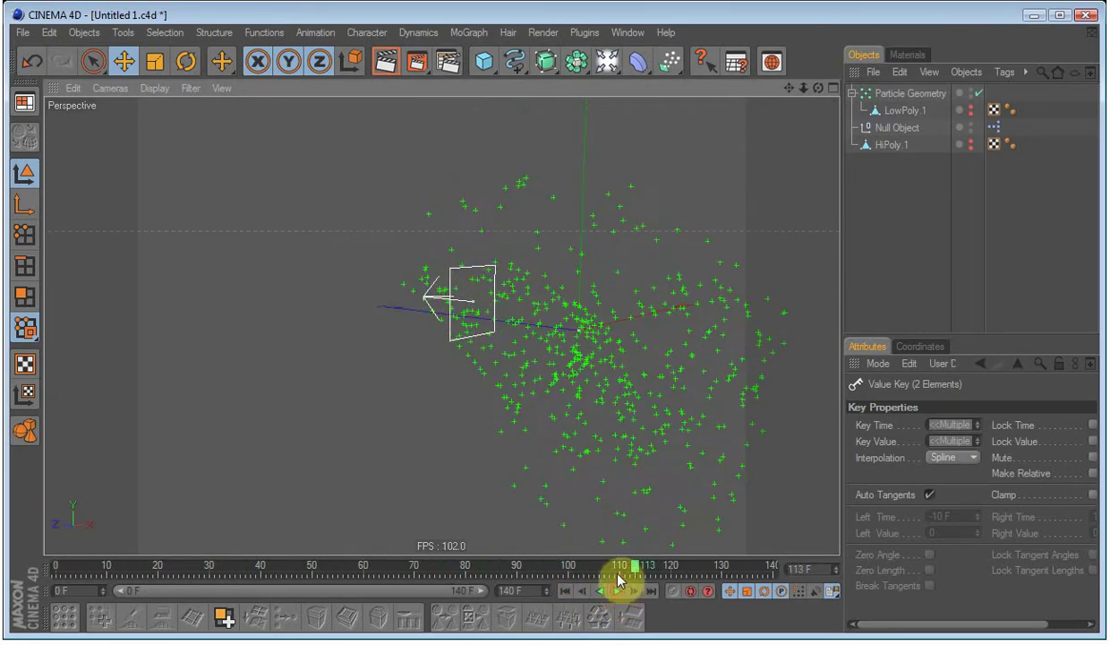
pyautogui.click(475, 566)
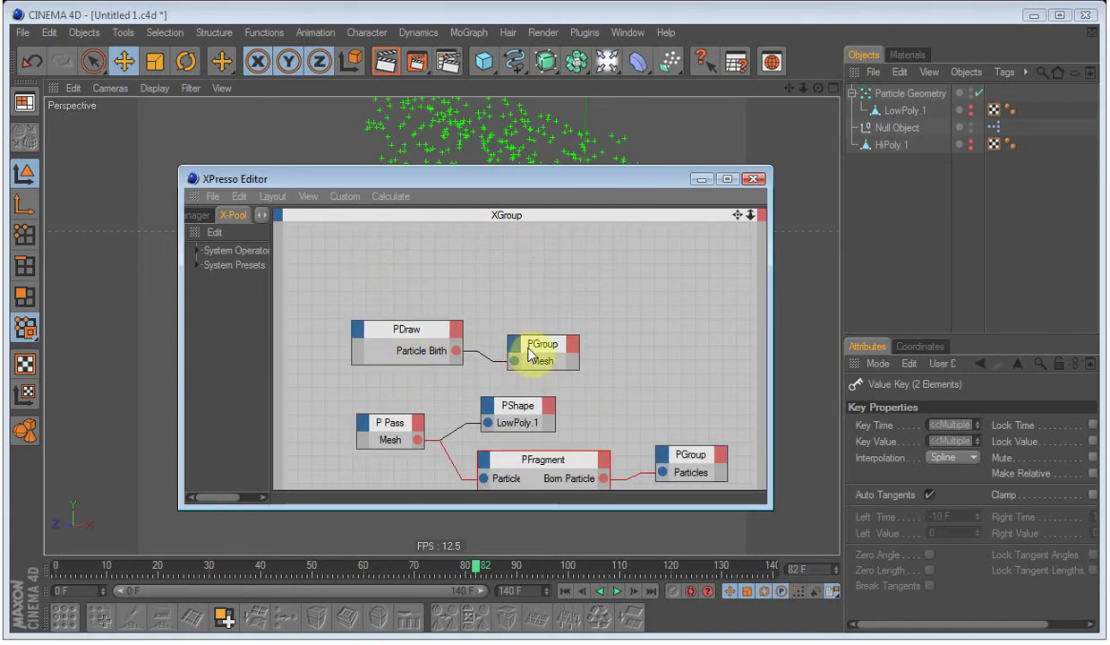
# - Remove the existing drawn particle from the PDraw node and return to the first frame
pyautogui.moveTo(645, 328); pyautogui.dragTo(640, 303, button='middle')
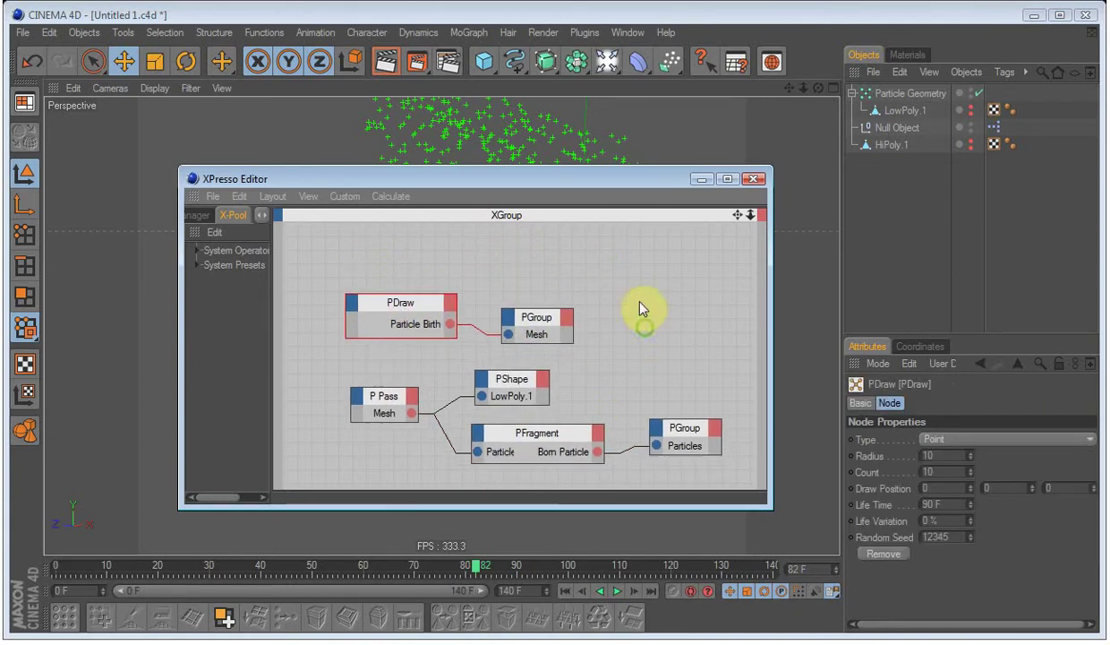
pyautogui.click(700, 179)
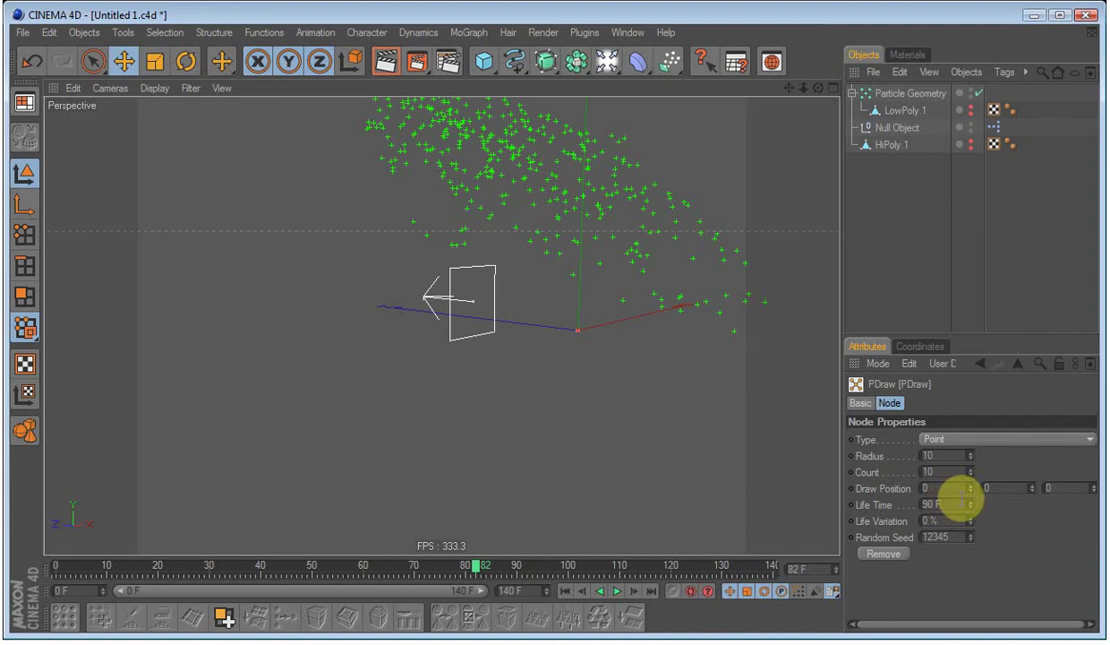
pyautogui.click(886, 554)
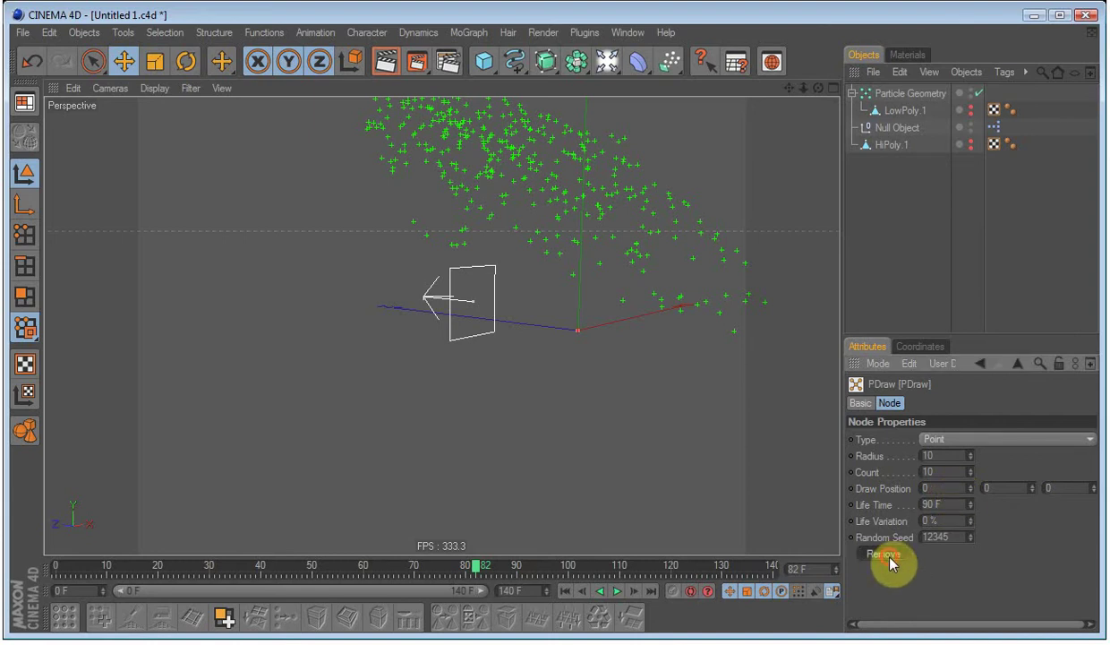
pyautogui.click(565, 591)
# - With TP ParticleDraw in the top view, set the life time to 130 F and place one particle at the origin
pyautogui.press('F2')
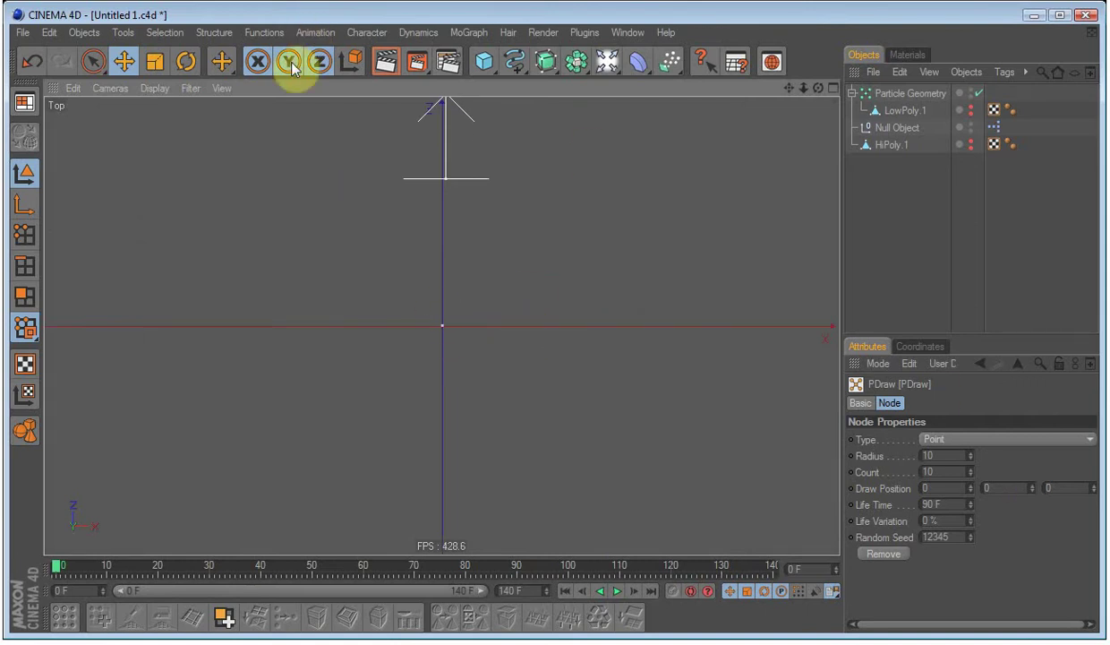
pyautogui.click(49, 32)
pyautogui.moveTo(84, 32)
pyautogui.moveTo(165, 251)
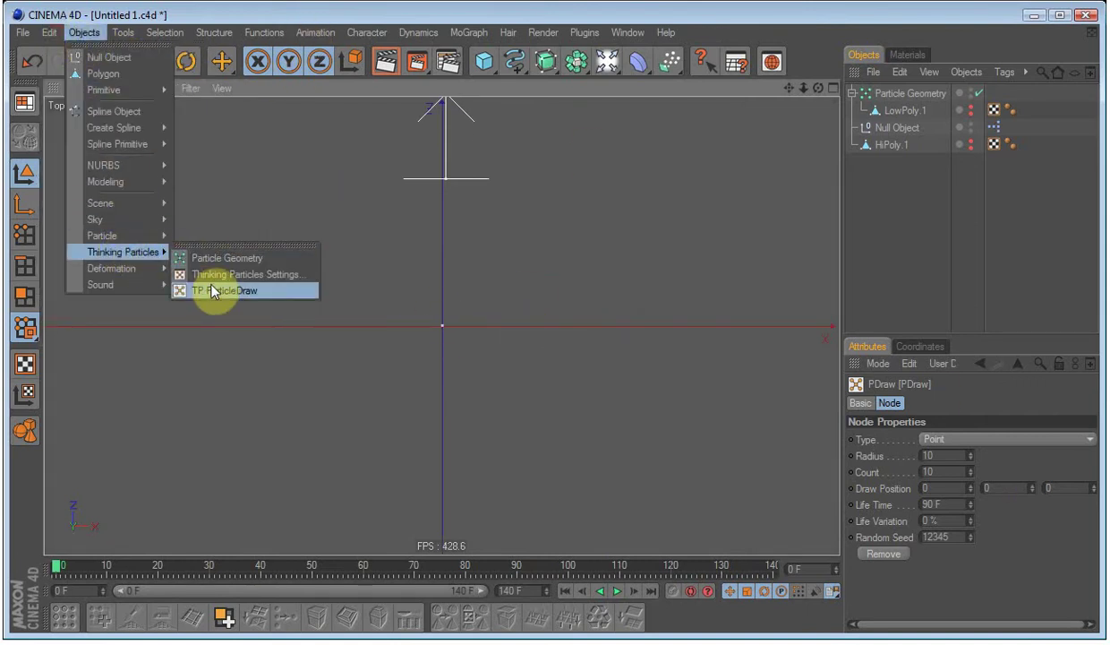
pyautogui.click(214, 291)
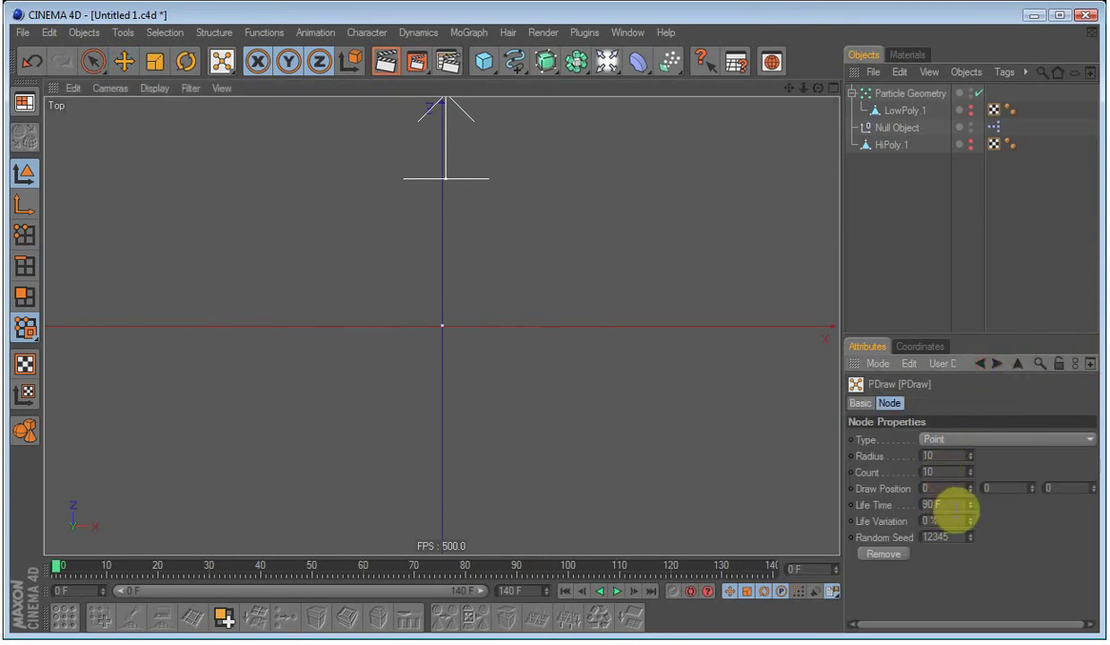
pyautogui.doubleClick(956, 505)
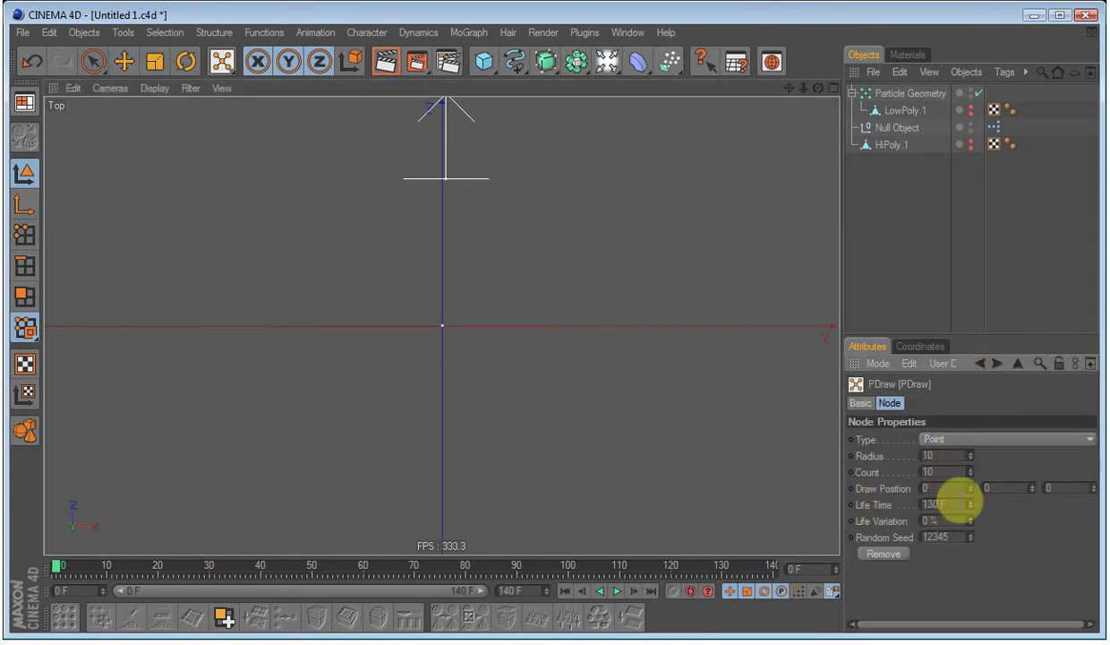
pyautogui.click(442, 325)
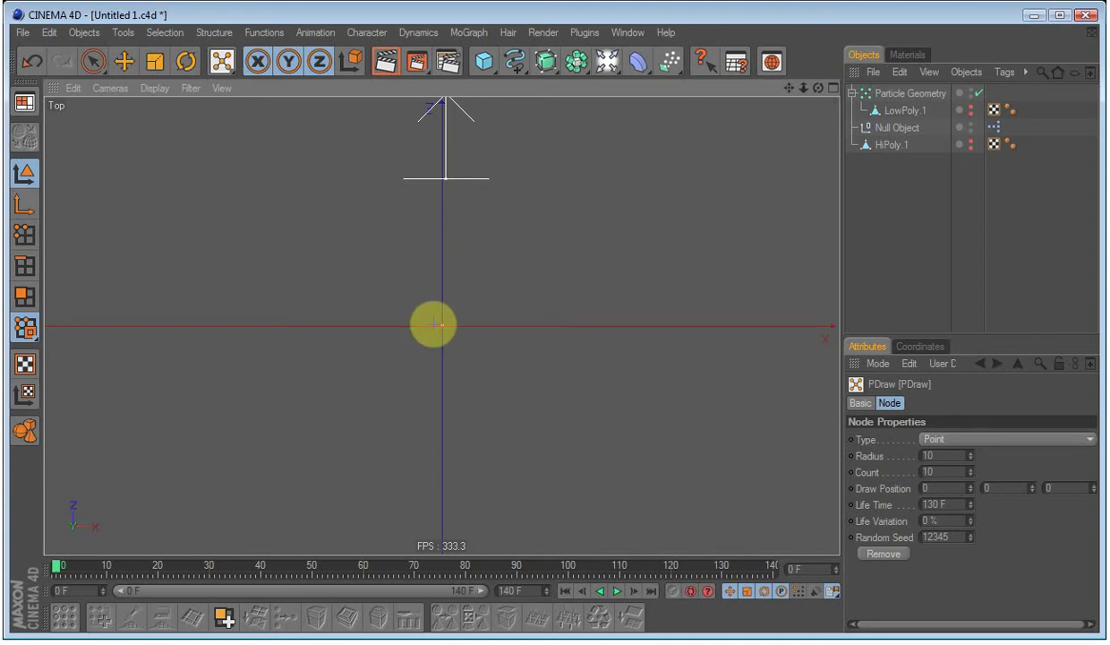
# - Return to the perspective view with the Move tool, review the XPresso node setup, and hide the editor
pyautogui.press('F1')
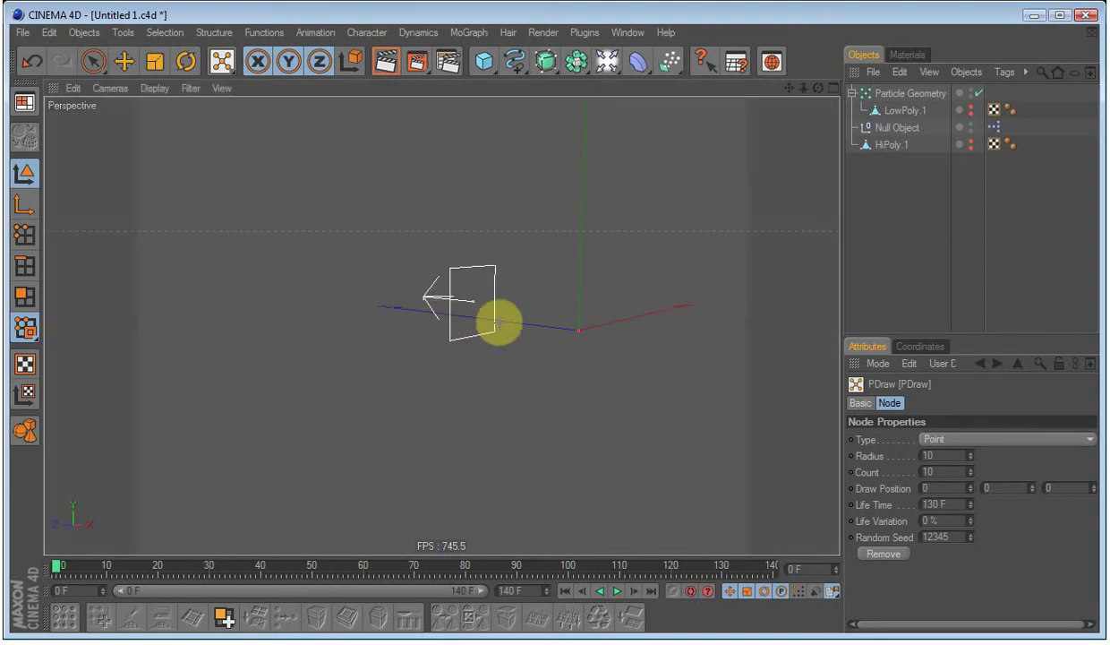
pyautogui.keyDown('alt'); pyautogui.moveTo(701, 272); pyautogui.dragTo(593, 296); pyautogui.keyUp('alt')
pyautogui.scroll(3, 591, 296)
pyautogui.press('e')
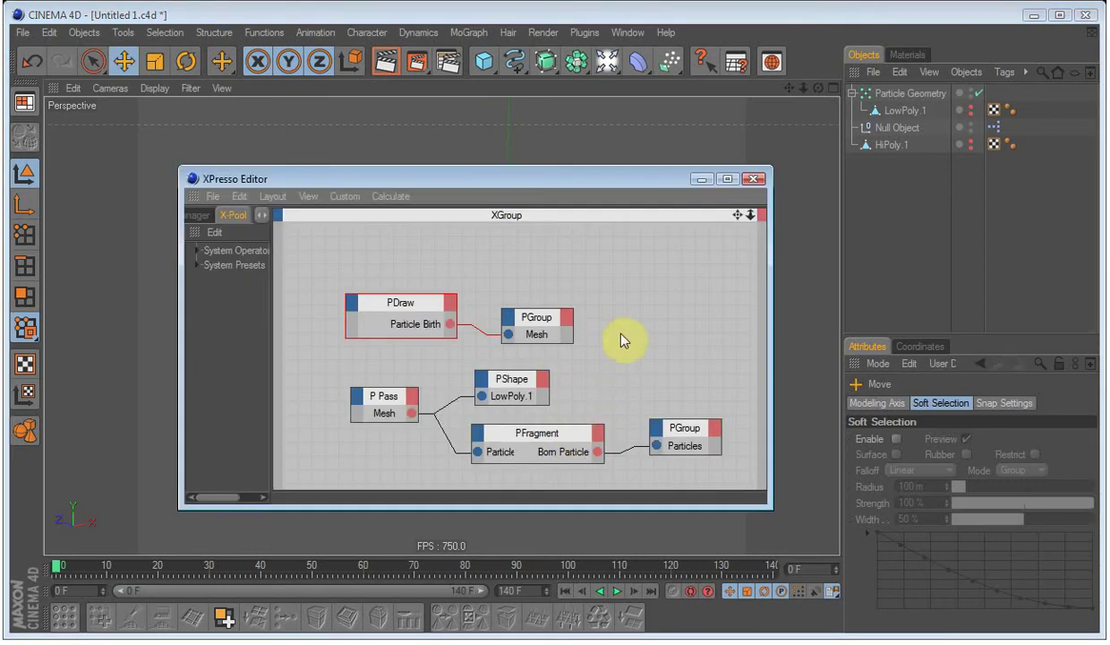
pyautogui.keyDown('alt'); pyautogui.moveTo(677, 350); pyautogui.dragTo(666, 332, button='middle'); pyautogui.keyUp('alt')
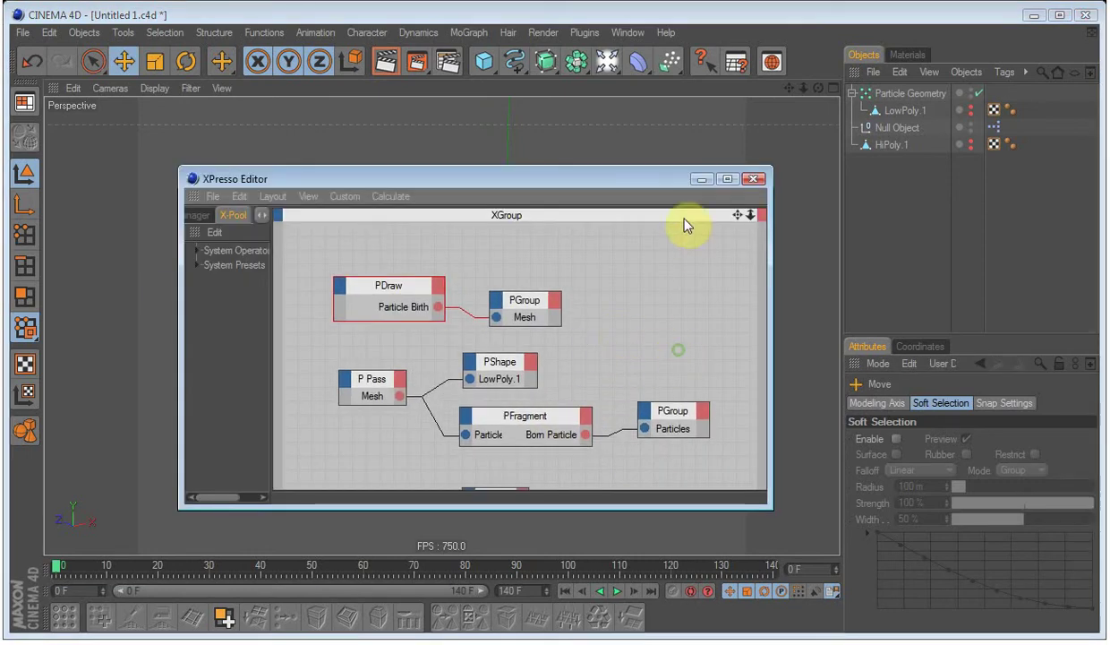
pyautogui.click(701, 180)
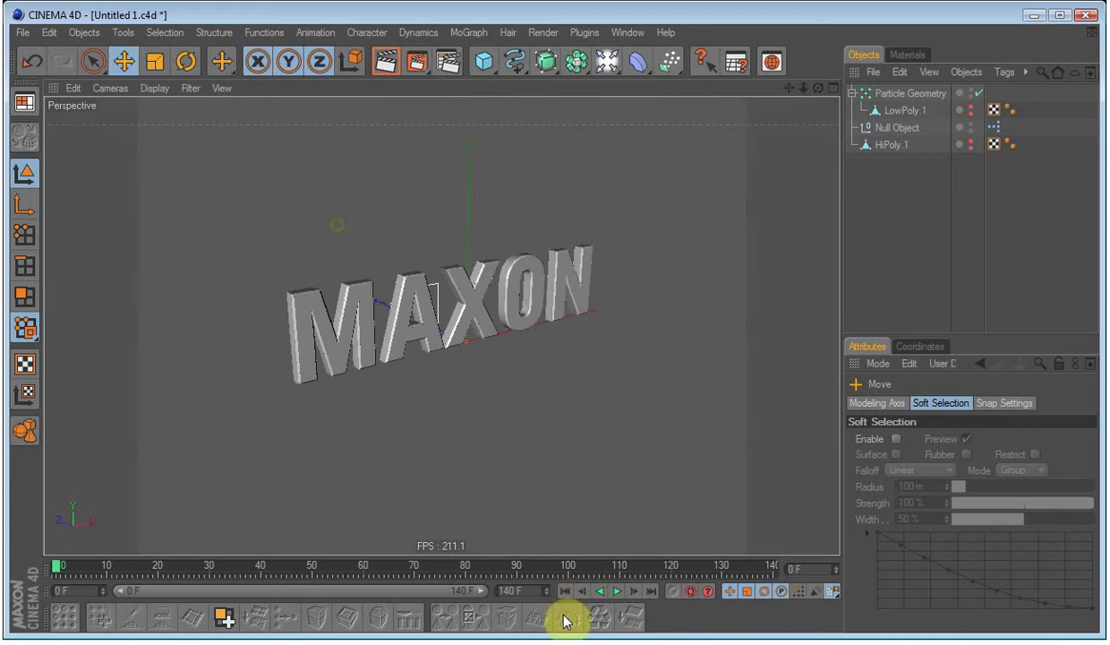
# - Play the particle animation to check the fragmentation, stop it, and return to the first frame
pyautogui.click(617, 591)
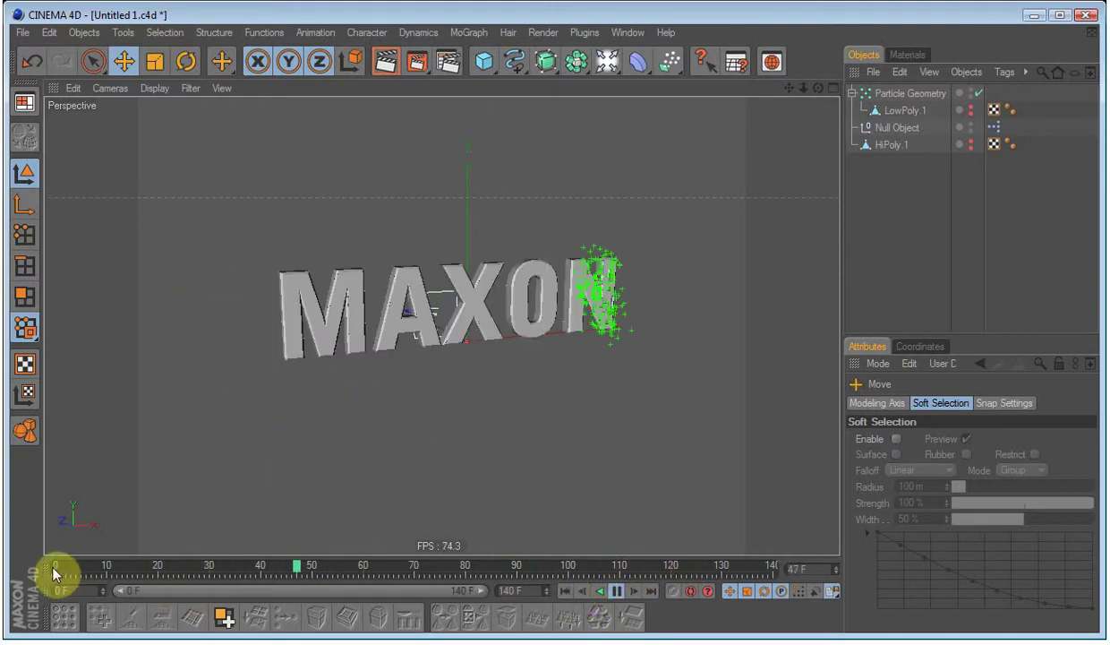
pyautogui.click(567, 591)
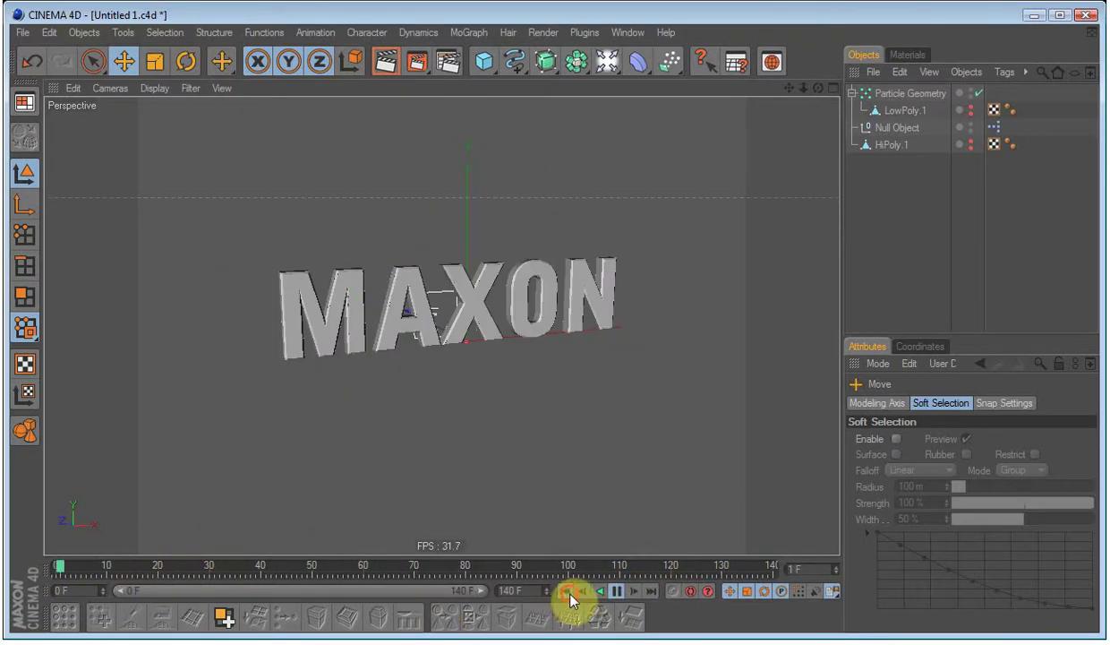
pyautogui.click(620, 593)
pyautogui.moveTo(573, 567); pyautogui.dragTo(12, 565)
# - Add a camera from a near-frontal view of the MAXON text and look through it
pyautogui.keyDown('alt'); pyautogui.moveTo(420, 343); pyautogui.dragTo(631, 381); pyautogui.keyUp('alt')
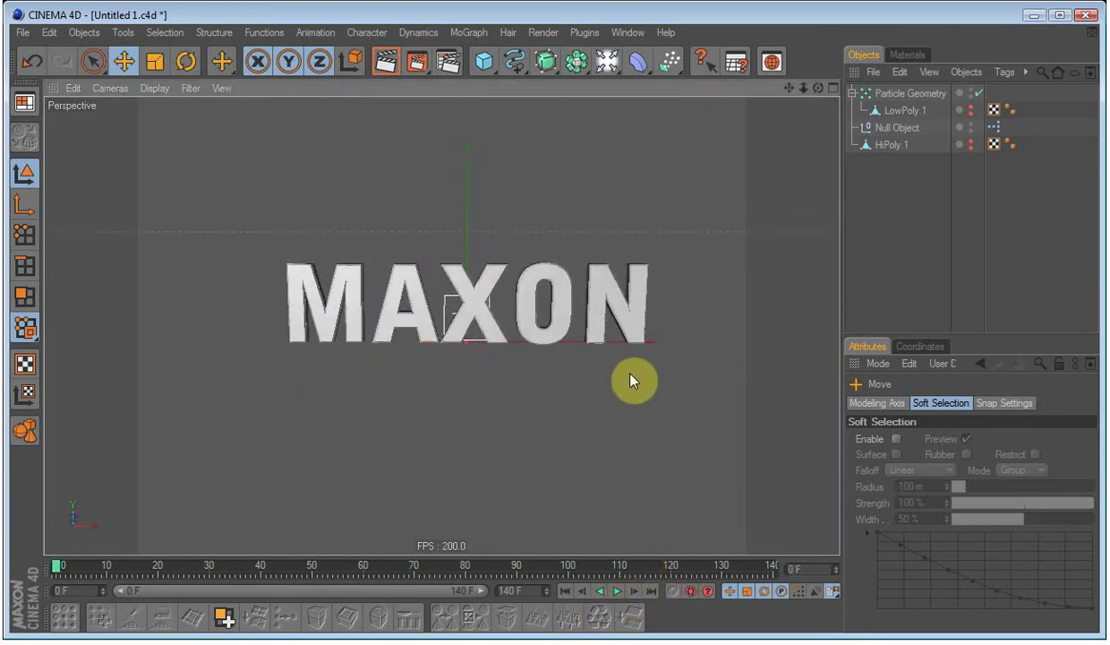
pyautogui.click(570, 62)
pyautogui.click(608, 60)
pyautogui.click(858, 109)
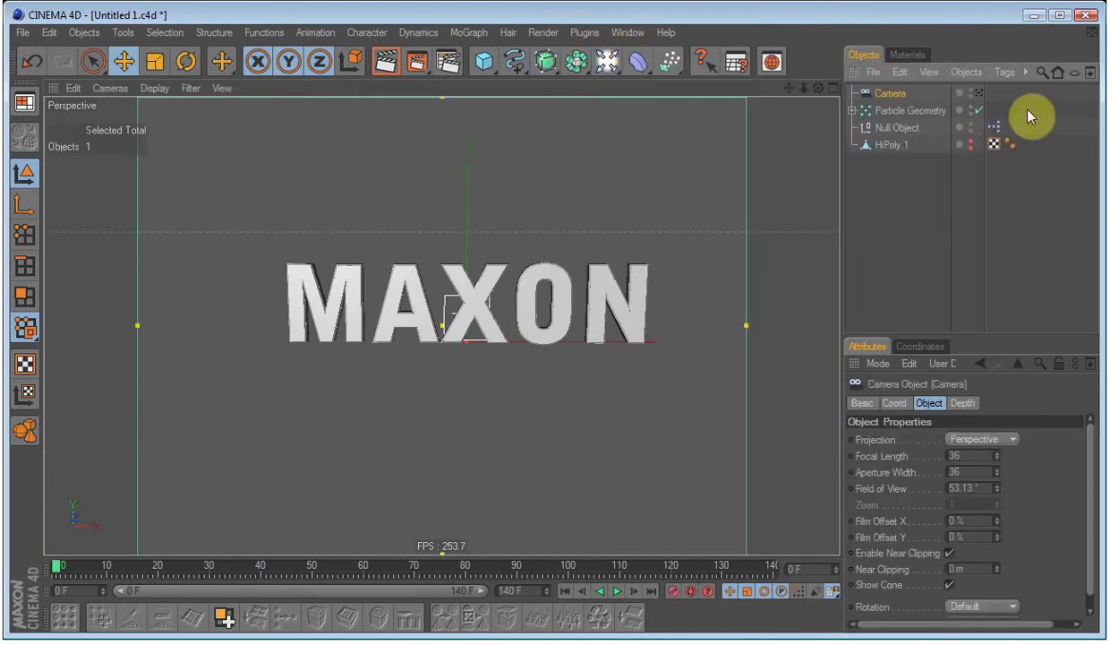
pyautogui.click(980, 93)
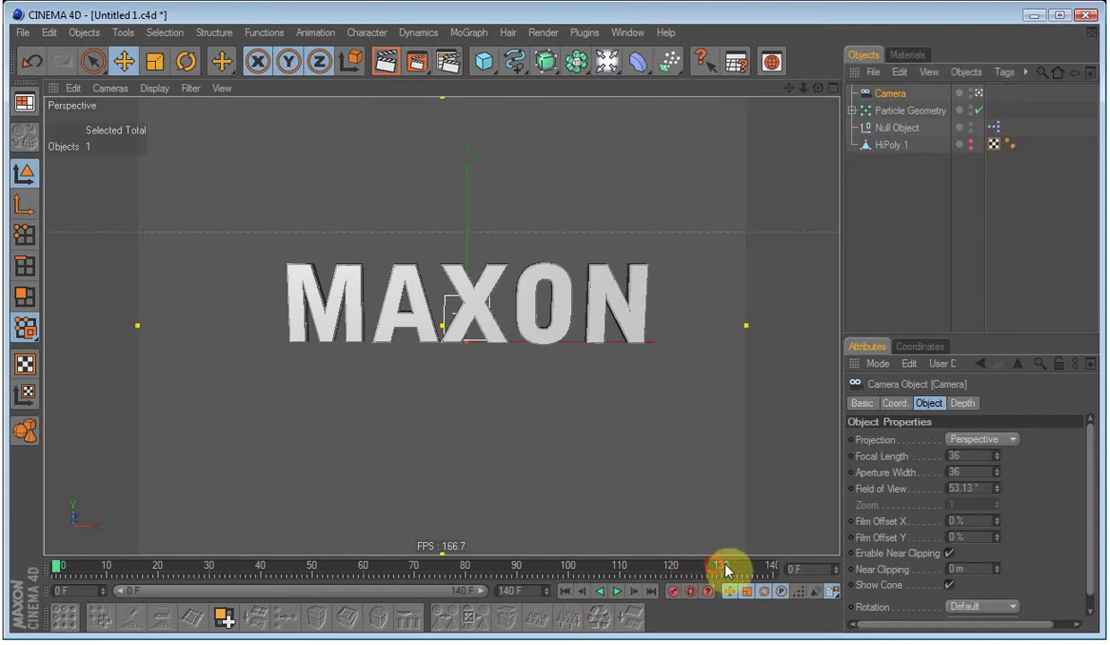
pyautogui.click(771, 567)
pyautogui.click(563, 590)
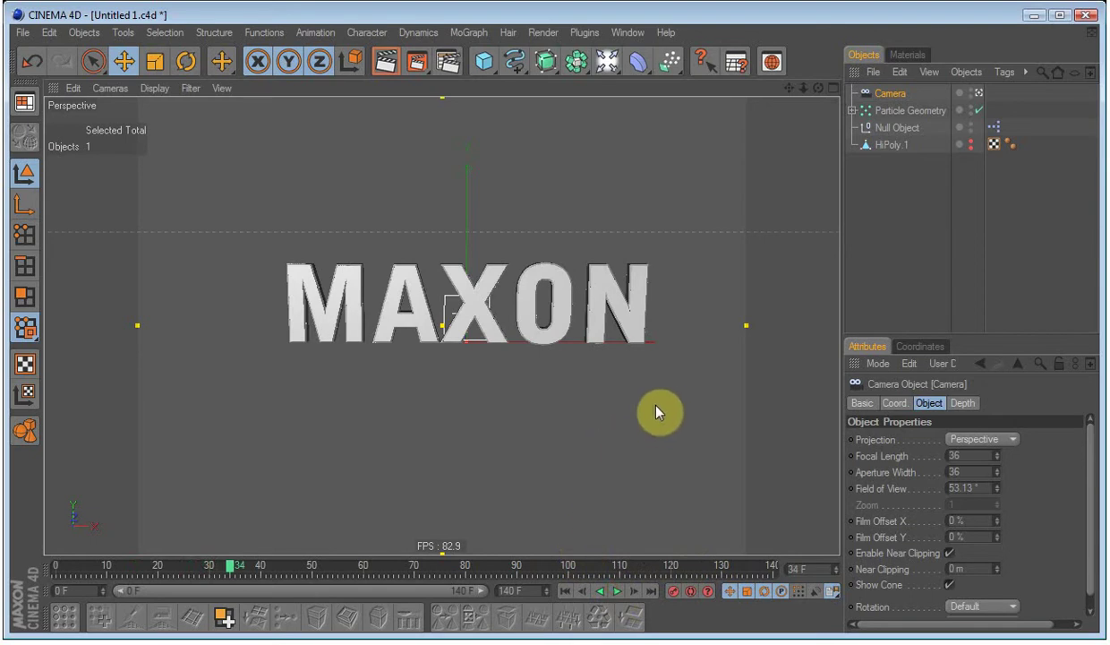
# - Set the camera's heading and pitch rotation to 0 and frame the whole MAXON text centrally from the front
pyautogui.keyDown('alt'); pyautogui.moveTo(662, 404); pyautogui.dragTo(657, 415); pyautogui.keyUp('alt')
pyautogui.click(870, 92)
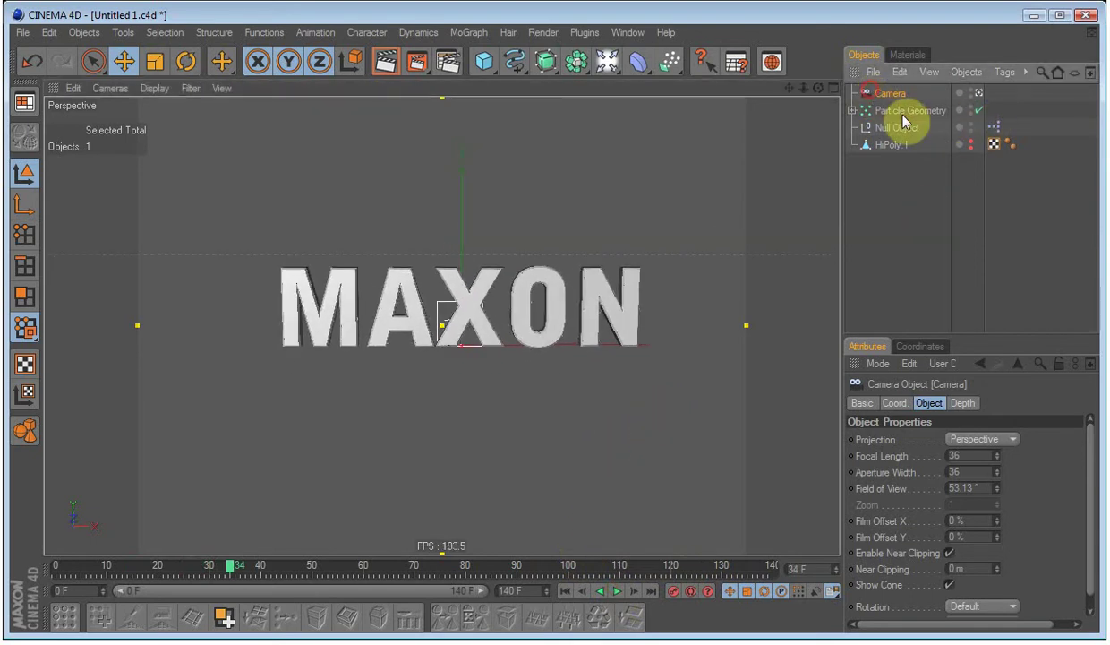
pyautogui.click(894, 403)
pyautogui.click(1087, 440)
pyautogui.moveTo(1089, 454); pyautogui.dragTo(1053, 446)
pyautogui.write('0')
pyautogui.click(1044, 534)
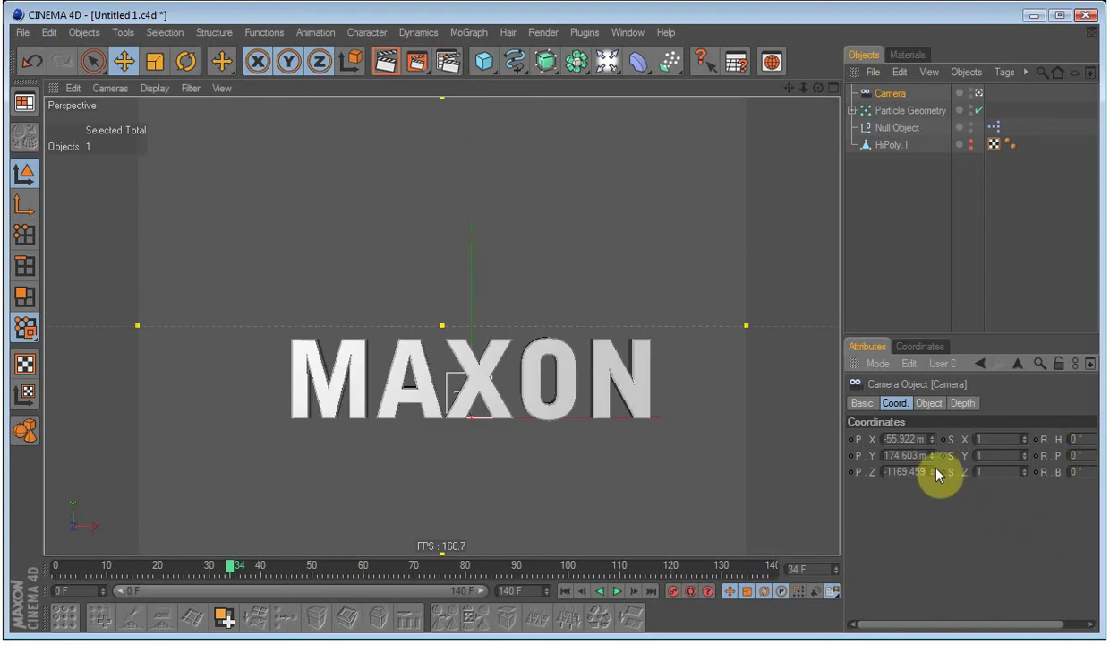
pyautogui.keyDown('alt'); pyautogui.moveTo(633, 388); pyautogui.dragTo(601, 337, button='middle'); pyautogui.keyUp('alt')
pyautogui.scroll(4, 598, 336)
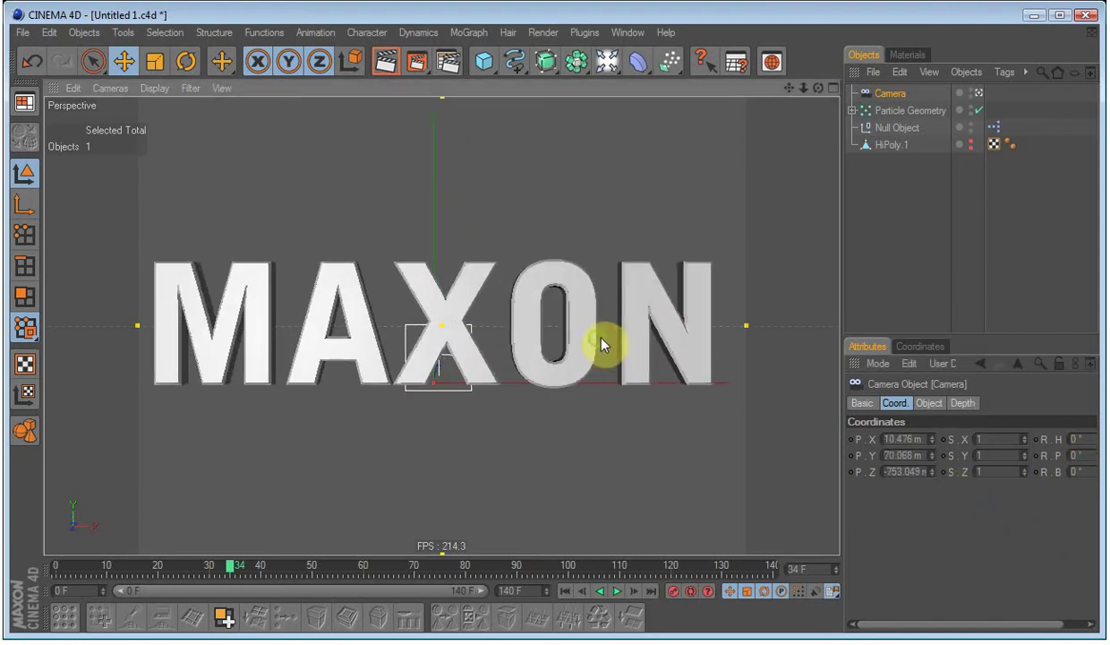
pyautogui.scroll(-2, 601, 340)
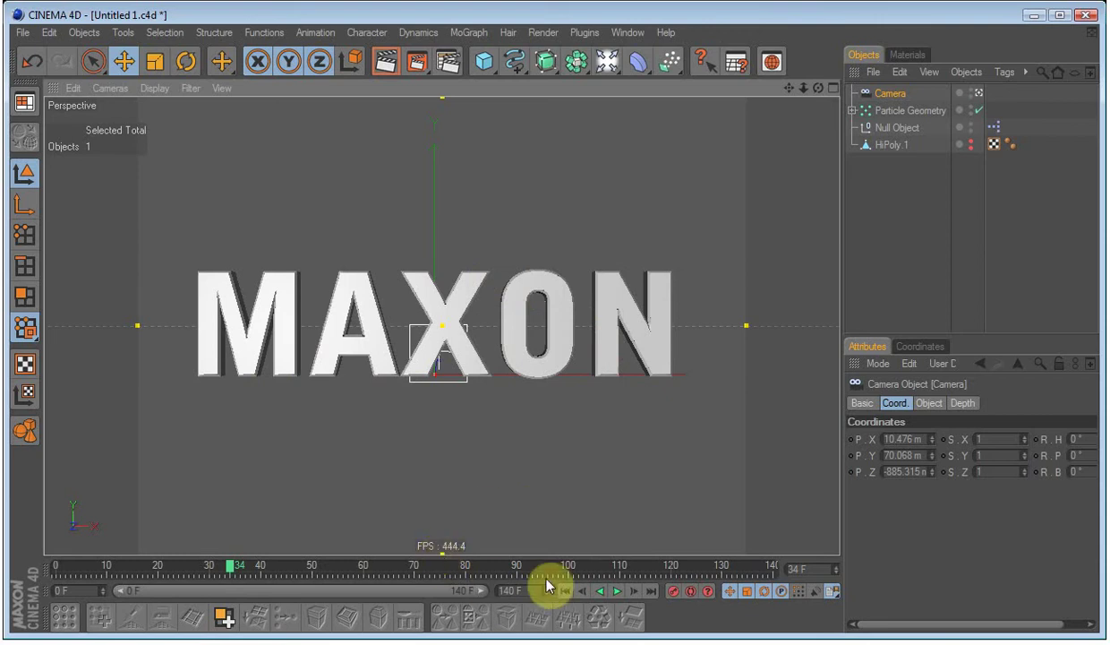
# - Record camera keyframes at frame 140 and frame 0, and scrub the animation to frame 111
pyautogui.click(774, 569)
pyautogui.click(886, 92)
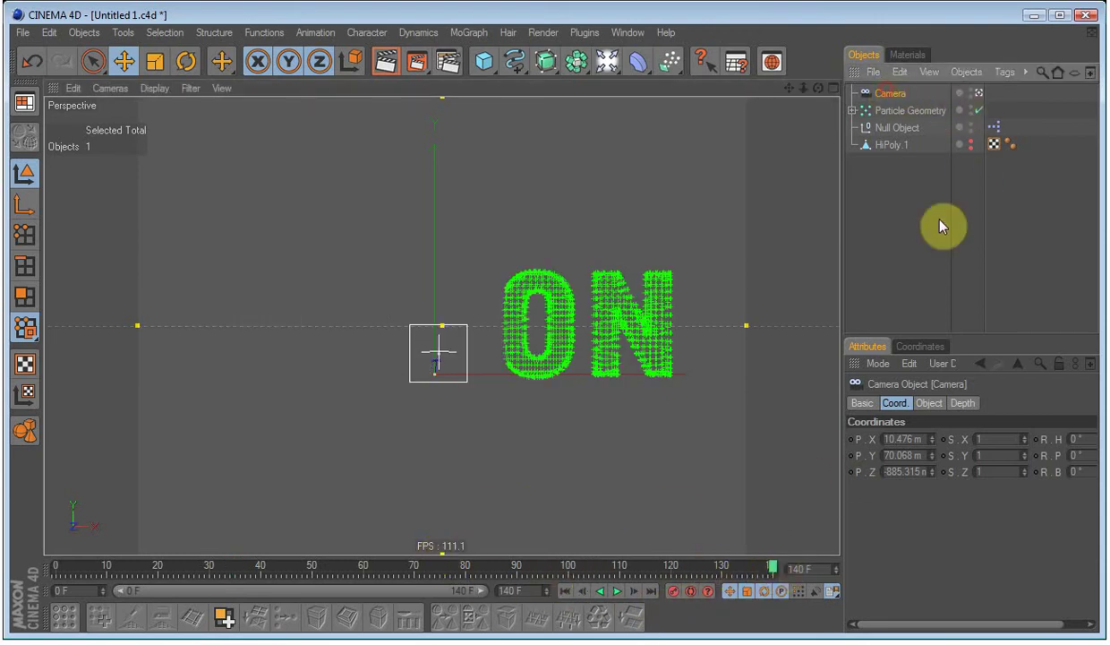
pyautogui.click(673, 591)
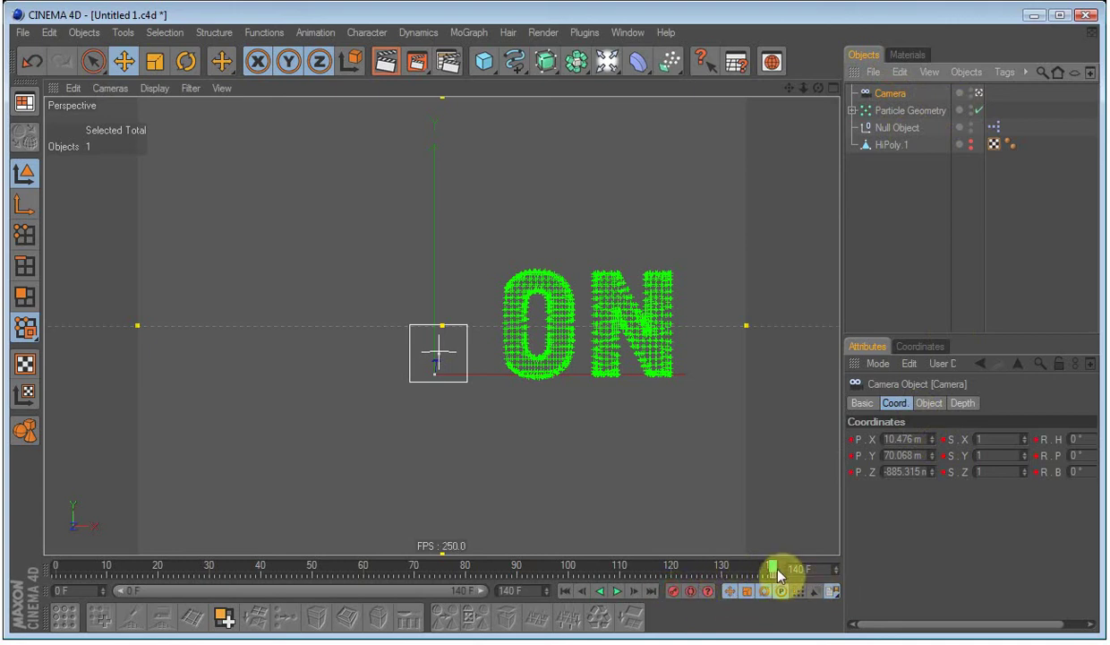
pyautogui.moveTo(775, 570); pyautogui.dragTo(55, 568)
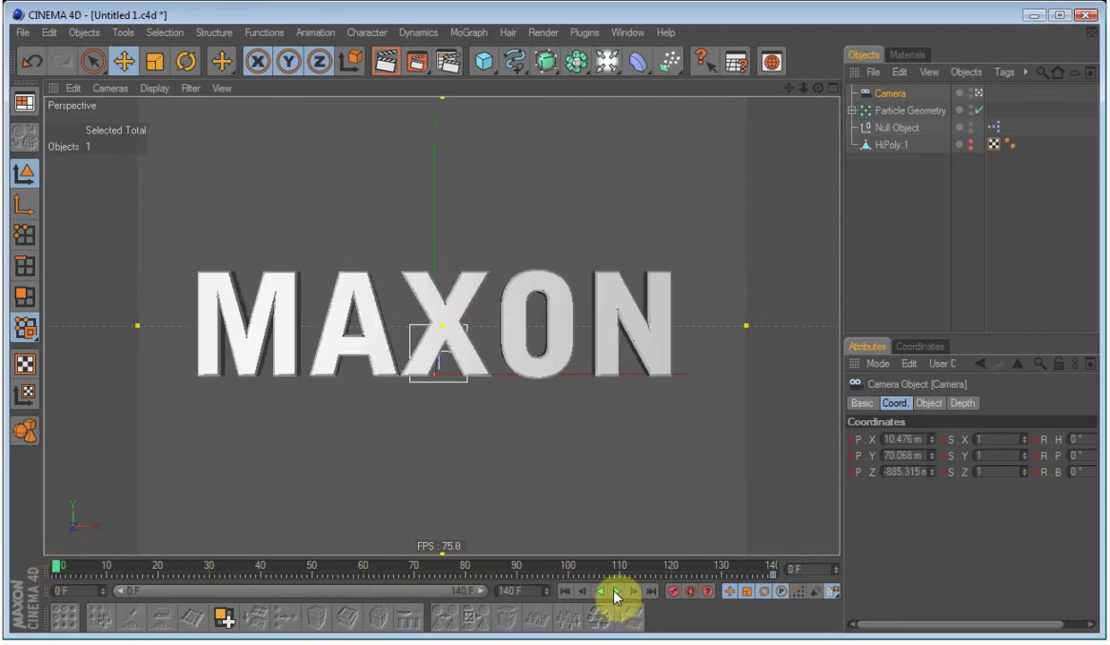
pyautogui.keyDown('alt'); pyautogui.moveTo(589, 447); pyautogui.dragTo(560, 414); pyautogui.keyUp('alt')
pyautogui.click(673, 591)
pyautogui.moveTo(55, 565); pyautogui.dragTo(624, 535)
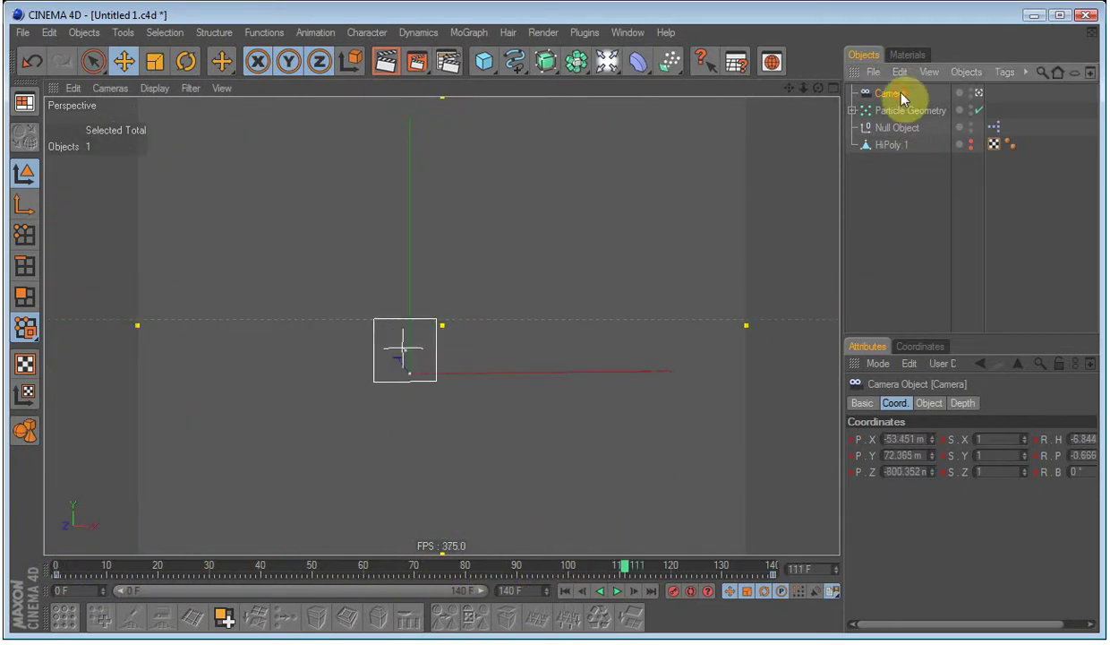
# - Delete the keyframed camera, add a new one, and look through it at the first frame
pyautogui.press('Delete')
pyautogui.moveTo(575, 58); pyautogui.dragTo(894, 109)
pyautogui.click(53, 564)
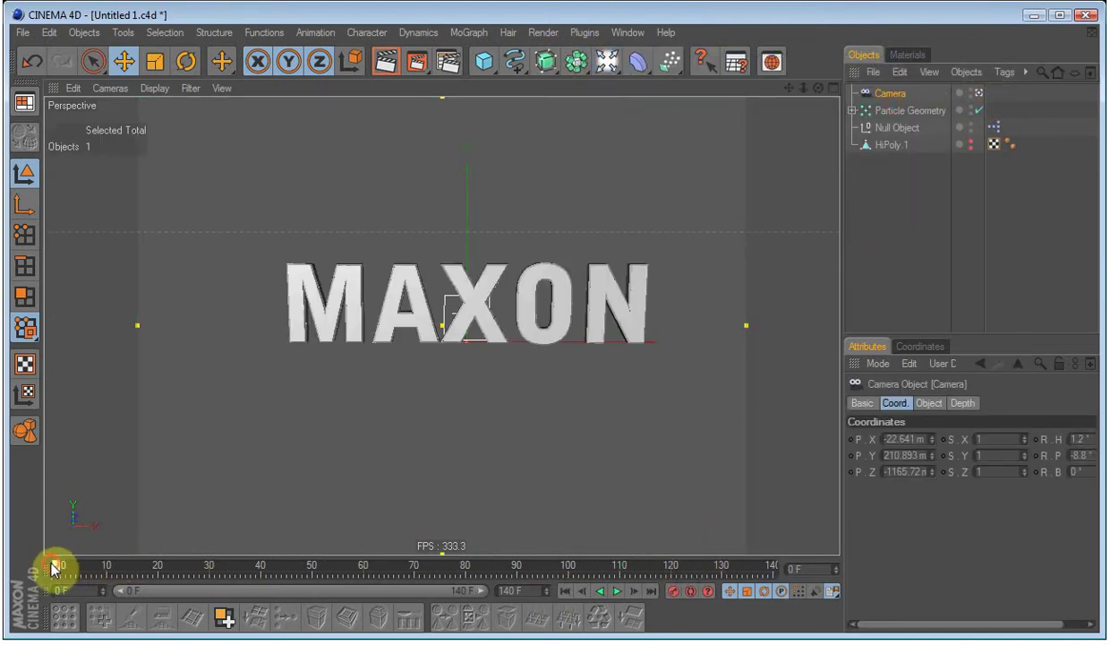
# - Centre the MAXON text frontally in the new camera, with its heading and pitch rotation set to 0
pyautogui.keyDown('alt'); pyautogui.moveTo(596, 301); pyautogui.dragTo(567, 322, button='middle'); pyautogui.keyUp('alt')
pyautogui.keyDown('alt'); pyautogui.moveTo(567, 322); pyautogui.dragTo(584, 313, button='right'); pyautogui.keyUp('alt')
pyautogui.keyDown('alt'); pyautogui.moveTo(585, 312); pyautogui.dragTo(542, 365); pyautogui.keyUp('alt')
pyautogui.keyDown('alt'); pyautogui.moveTo(542, 365); pyautogui.dragTo(571, 325, button='middle'); pyautogui.keyUp('alt')
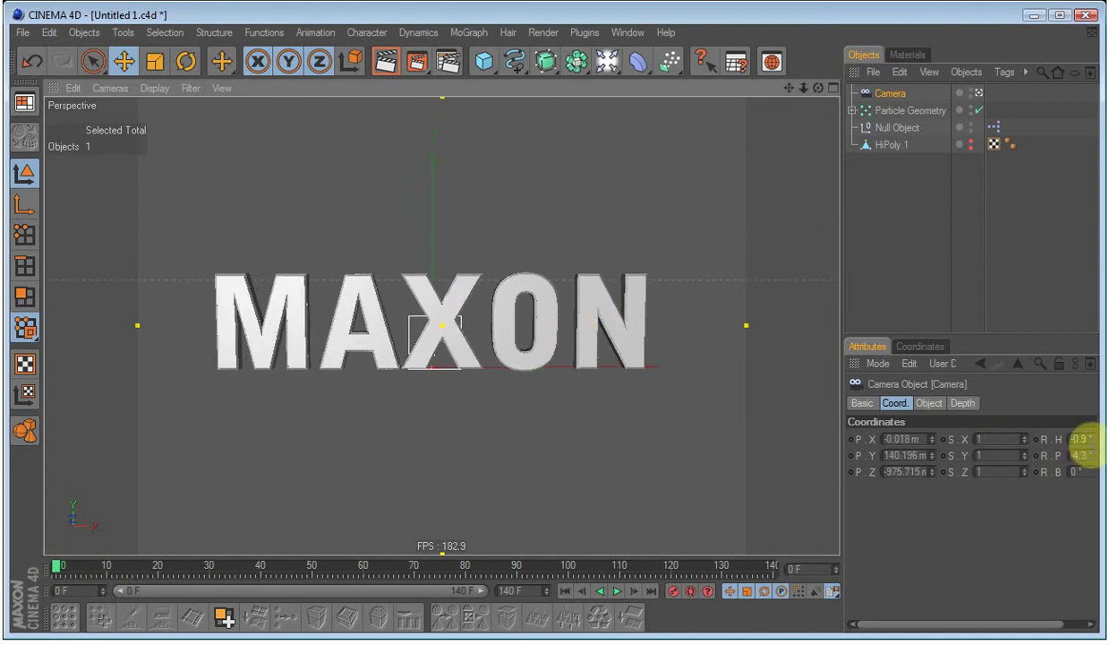
pyautogui.doubleClick(1087, 439)
pyautogui.write('0')
pyautogui.press('Return')
pyautogui.doubleClick(1087, 459)
pyautogui.write('0')
pyautogui.press('Return')
pyautogui.keyDown('alt'); pyautogui.moveTo(567, 467); pyautogui.dragTo(556, 421, button='middle'); pyautogui.keyUp('alt')
pyautogui.scroll(2, 556, 421)
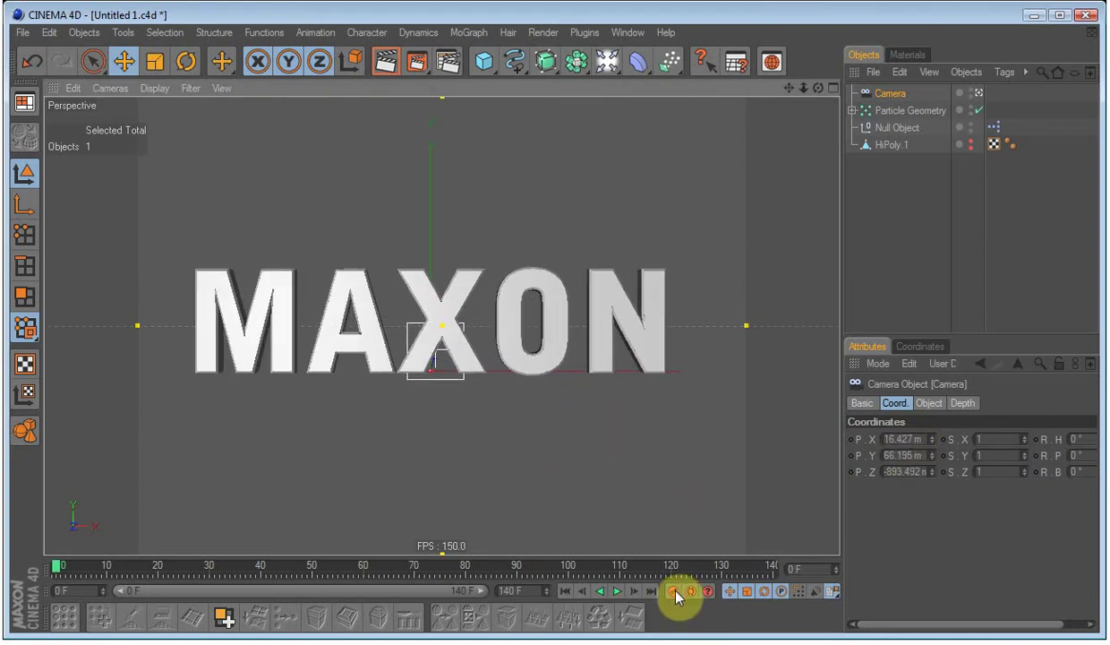
# - Record the frontal camera keyframe at frame 0 and a side-view keyframe at frame 110 with a heading of about -63°
pyautogui.moveTo(60, 566)
pyautogui.mouseDown()
pyautogui.moveTo(740, 574)
pyautogui.moveTo(56, 568)
pyautogui.mouseUp()
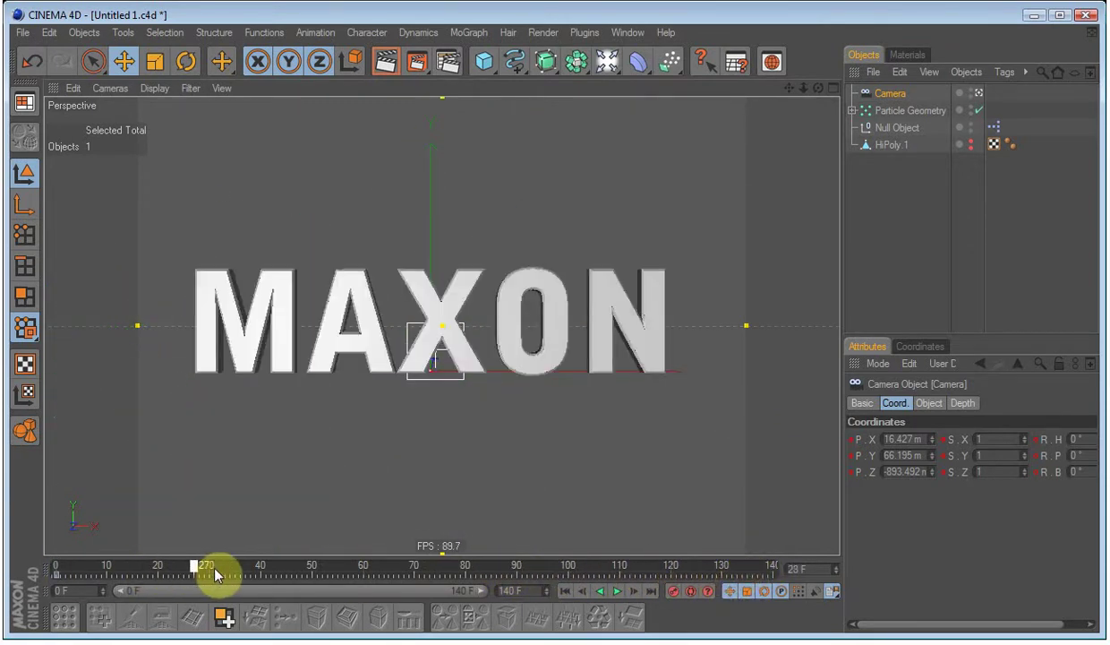
pyautogui.moveTo(228, 571); pyautogui.dragTo(620, 568)
pyautogui.keyDown('alt'); pyautogui.moveTo(589, 401); pyautogui.dragTo(566, 337); pyautogui.keyUp('alt')
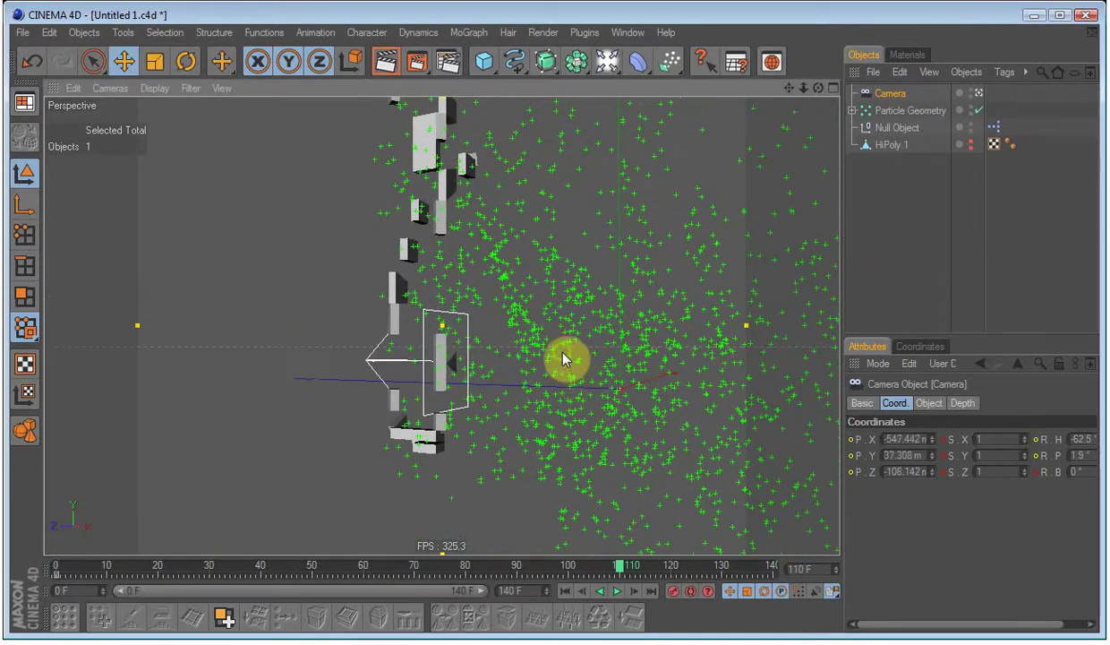
pyautogui.keyDown('alt'); pyautogui.moveTo(562, 359); pyautogui.dragTo(569, 427); pyautogui.keyUp('alt')
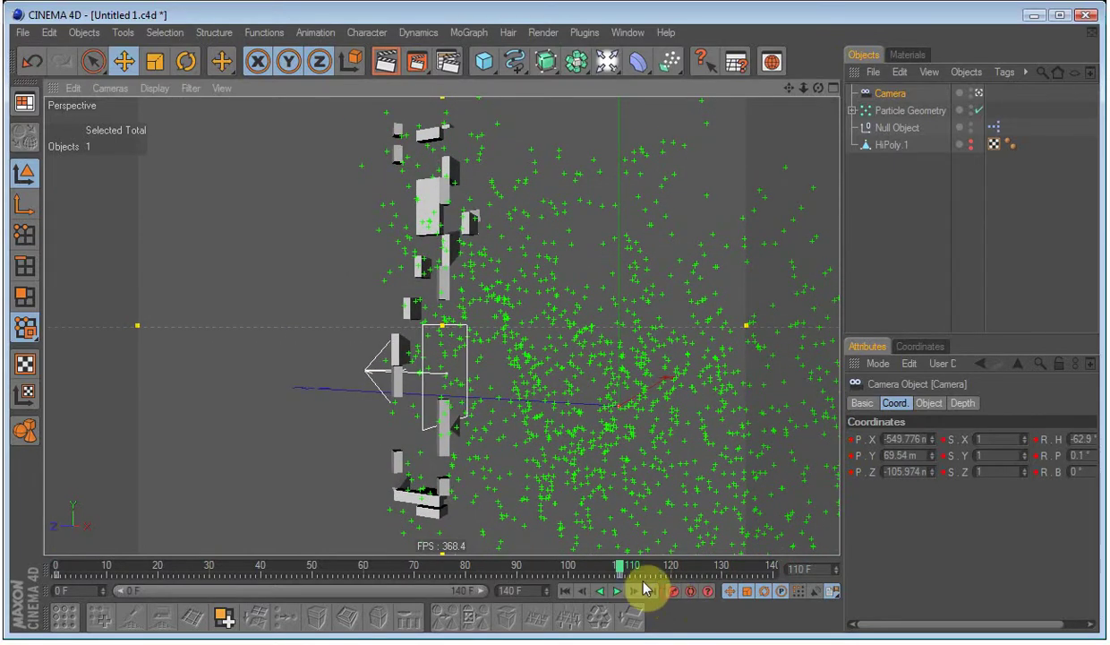
# - Scrub through the camera move and record a keyframe at frame 75 with the camera close to the fragmenting letters
pyautogui.moveTo(630, 568); pyautogui.dragTo(32, 566)
pyautogui.moveTo(126, 565); pyautogui.dragTo(479, 456)
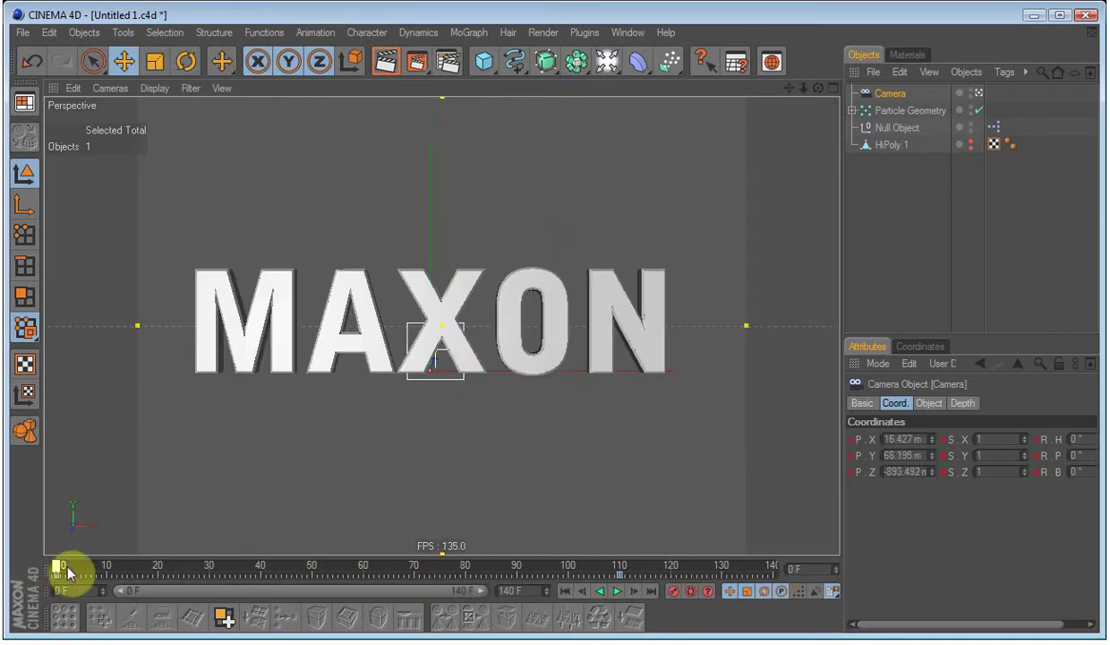
pyautogui.moveTo(67, 573); pyautogui.dragTo(392, 571)
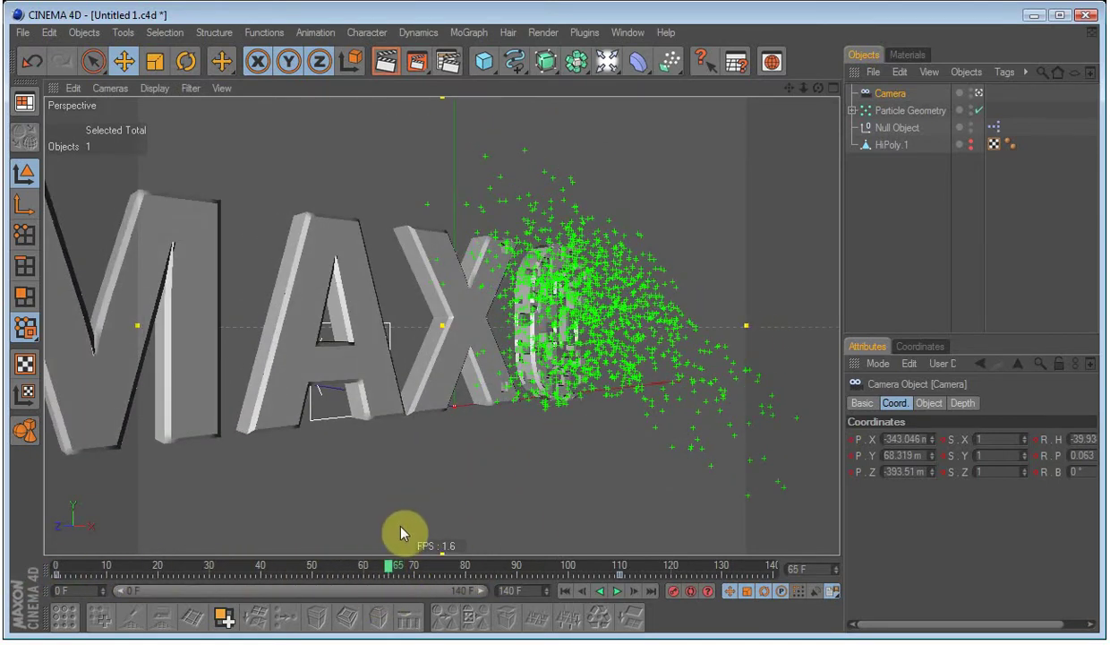
pyautogui.moveTo(389, 573); pyautogui.dragTo(438, 573)
pyautogui.keyDown('alt'); pyautogui.moveTo(632, 428); pyautogui.dragTo(605, 423); pyautogui.keyUp('alt')
pyautogui.click(730, 594)
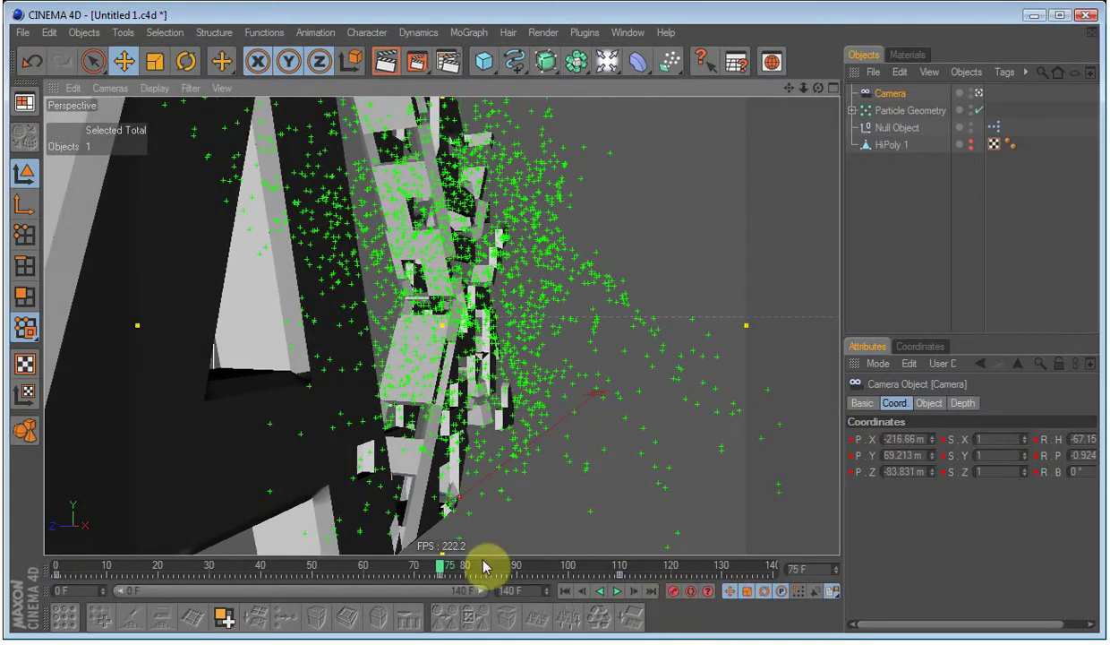
# - Shift the camera keyframes at frames 75 and 110 to frames 65 and 100, and the opening keyframe to frame 30
pyautogui.moveTo(484, 566); pyautogui.dragTo(441, 553)
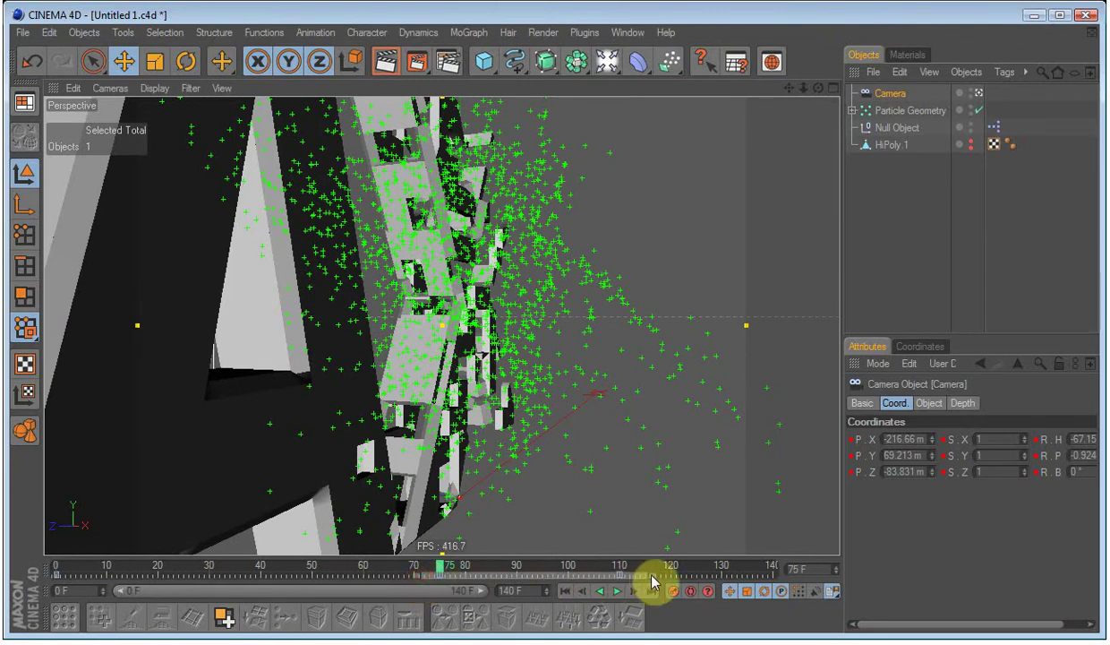
pyautogui.moveTo(652, 576); pyautogui.dragTo(652, 576)
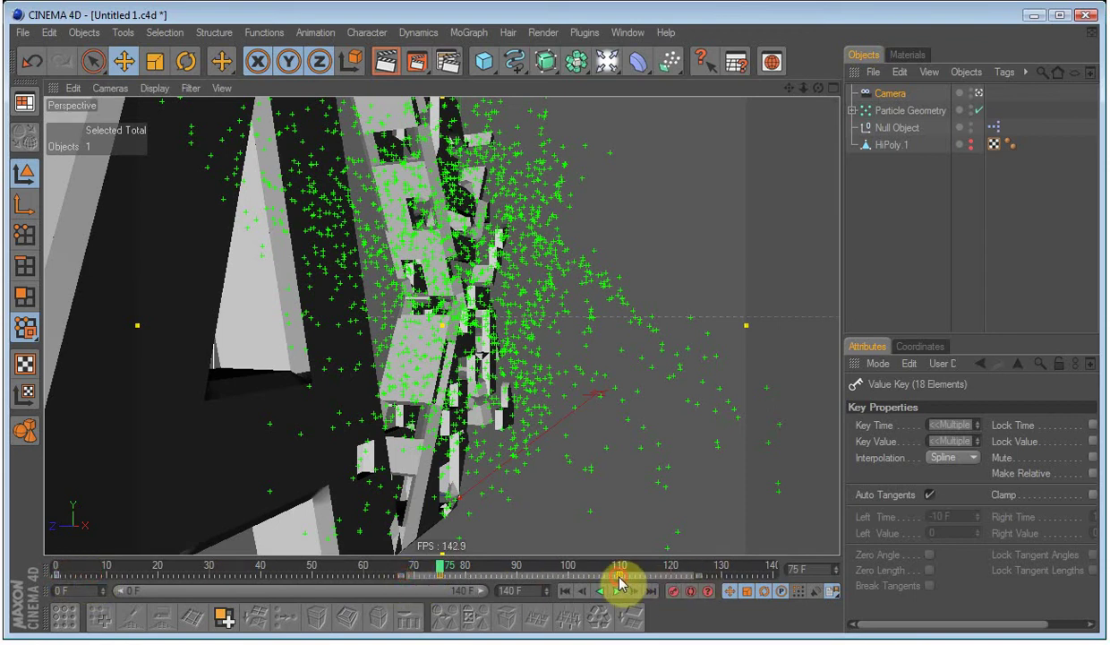
pyautogui.moveTo(619, 580); pyautogui.dragTo(572, 580)
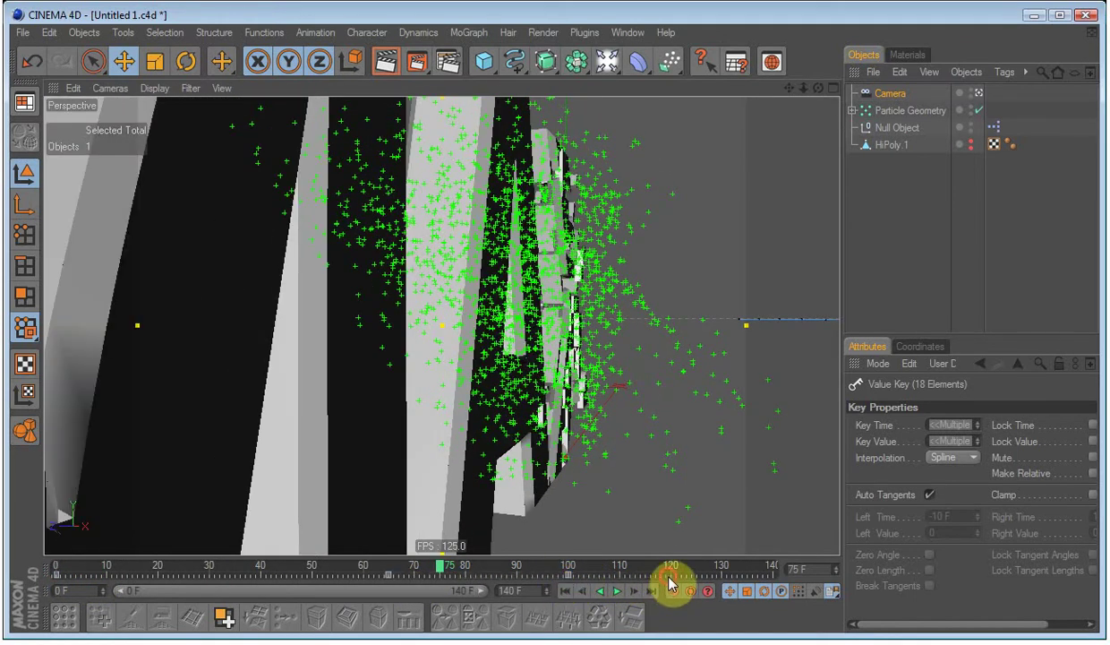
pyautogui.moveTo(472, 577); pyautogui.dragTo(103, 566)
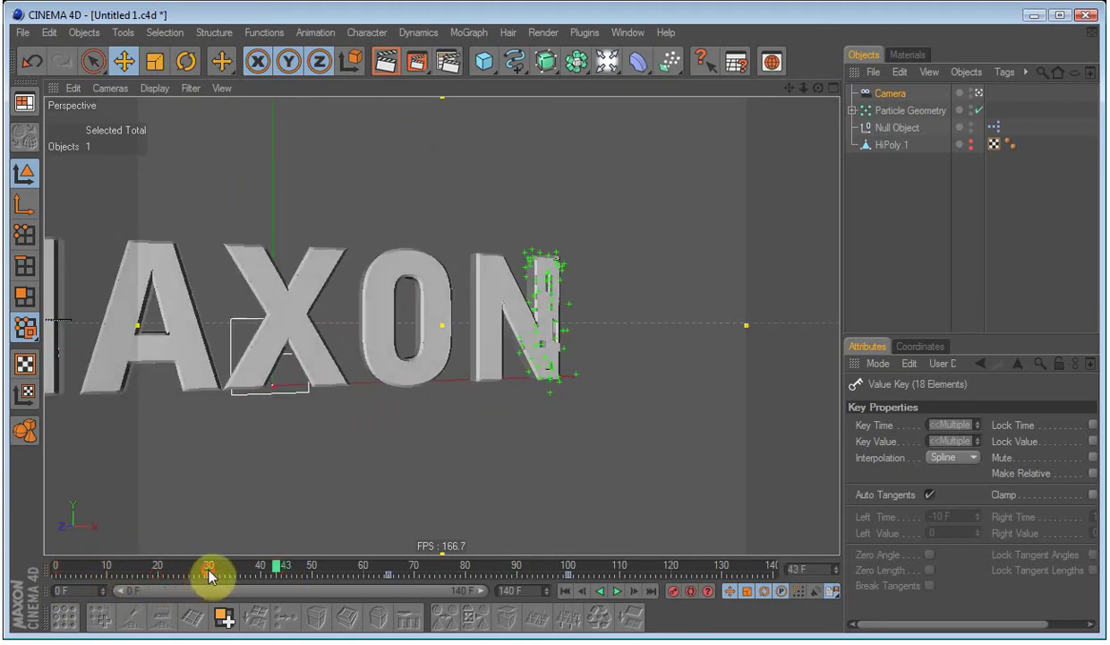
pyautogui.click(56, 566)
# - Reframe the camera and record its position at frames 65, 120 and 140, with the particles drifting out of view
pyautogui.moveTo(55, 567); pyautogui.dragTo(390, 567)
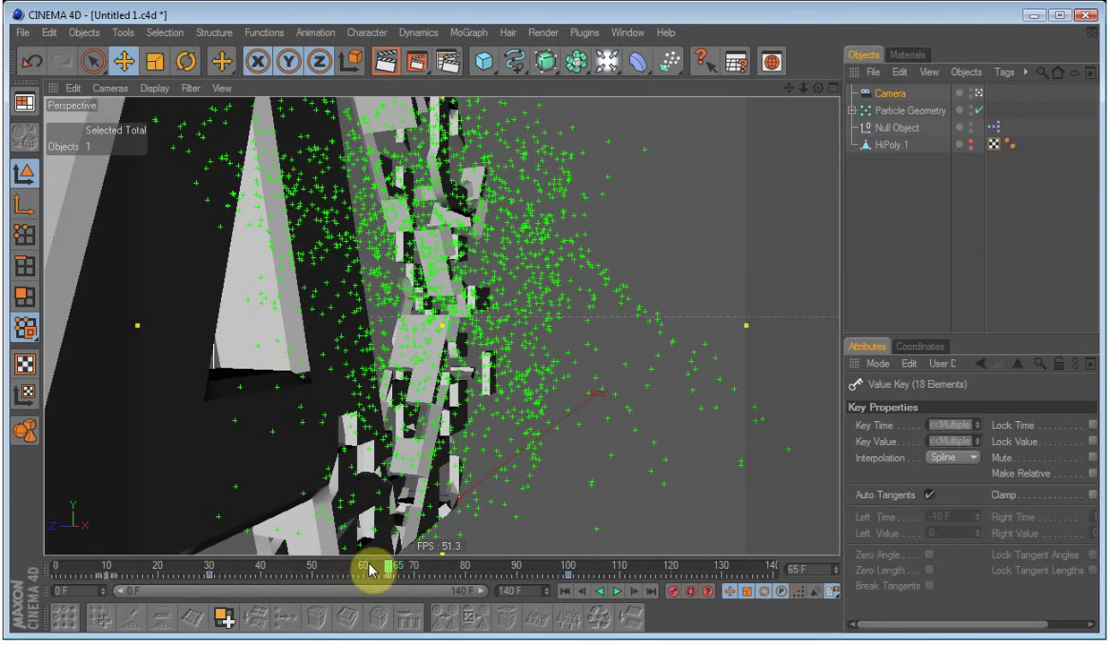
pyautogui.keyDown('alt'); pyautogui.moveTo(511, 418); pyautogui.dragTo(580, 477); pyautogui.keyUp('alt')
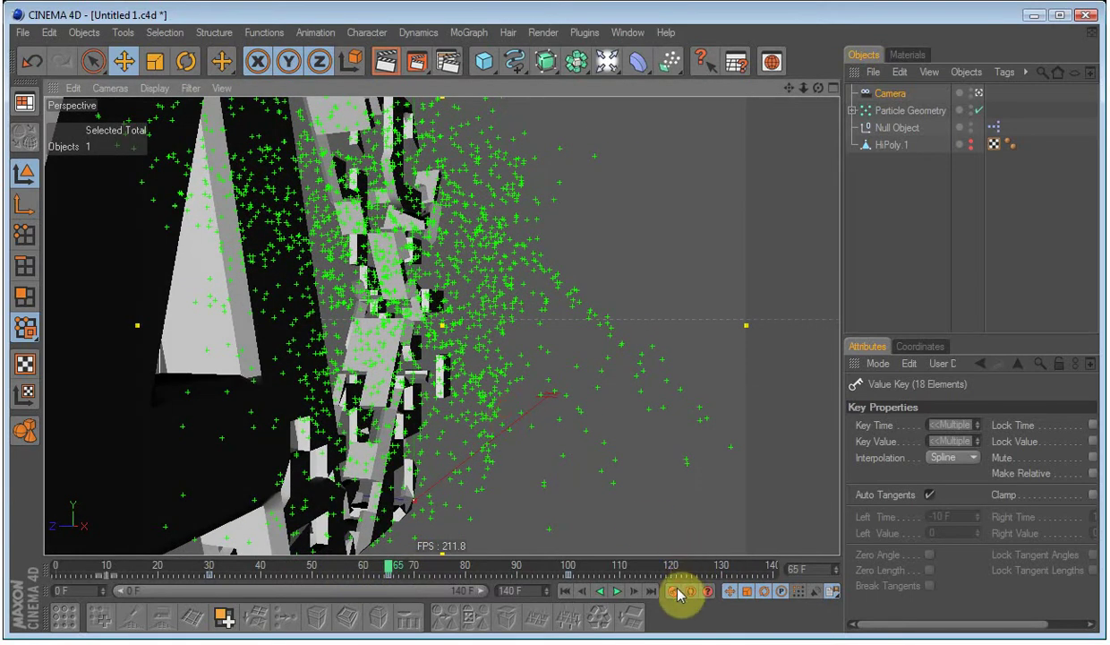
pyautogui.moveTo(396, 571); pyautogui.dragTo(673, 564)
pyautogui.keyDown('alt'); pyautogui.moveTo(561, 488); pyautogui.dragTo(714, 481, button='middle'); pyautogui.keyUp('alt')
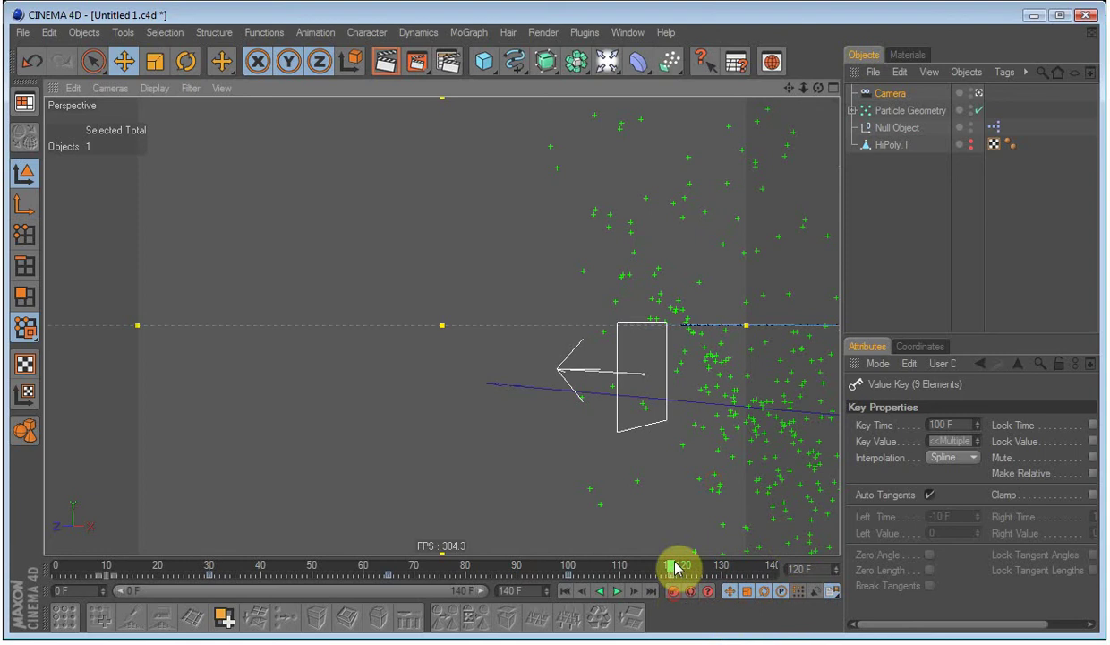
pyautogui.moveTo(676, 565); pyautogui.dragTo(732, 567)
pyautogui.keyDown('alt'); pyautogui.moveTo(582, 480); pyautogui.dragTo(632, 482, button='middle'); pyautogui.keyUp('alt')
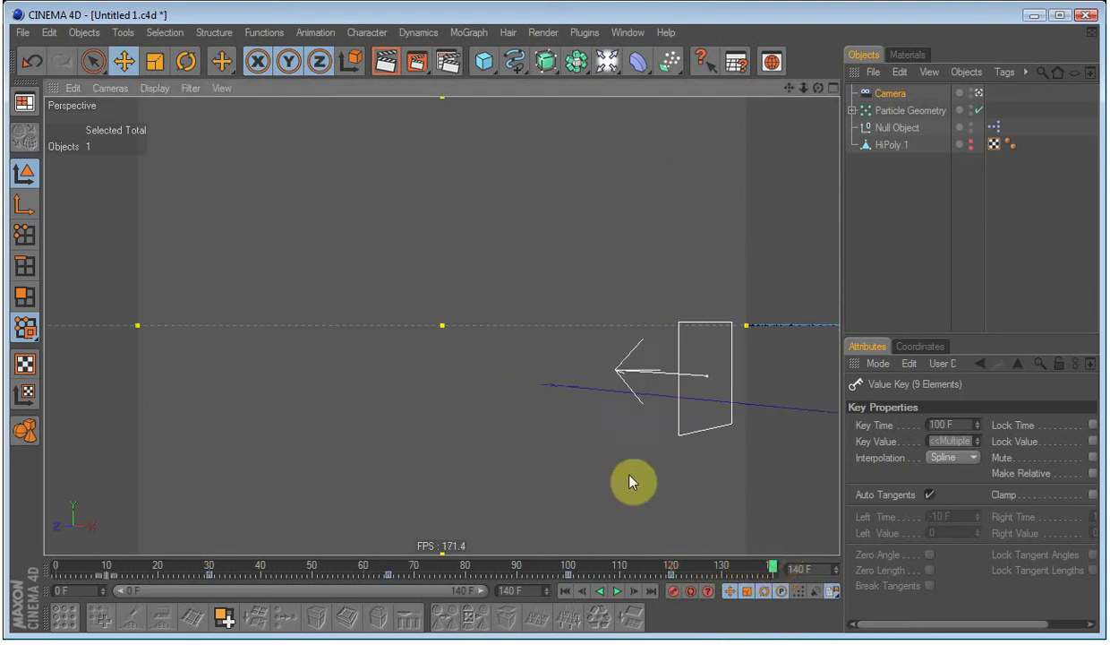
# - Play the finished camera animation repeatedly from the first frame, stop it, and return to frame 0
pyautogui.click(565, 592)
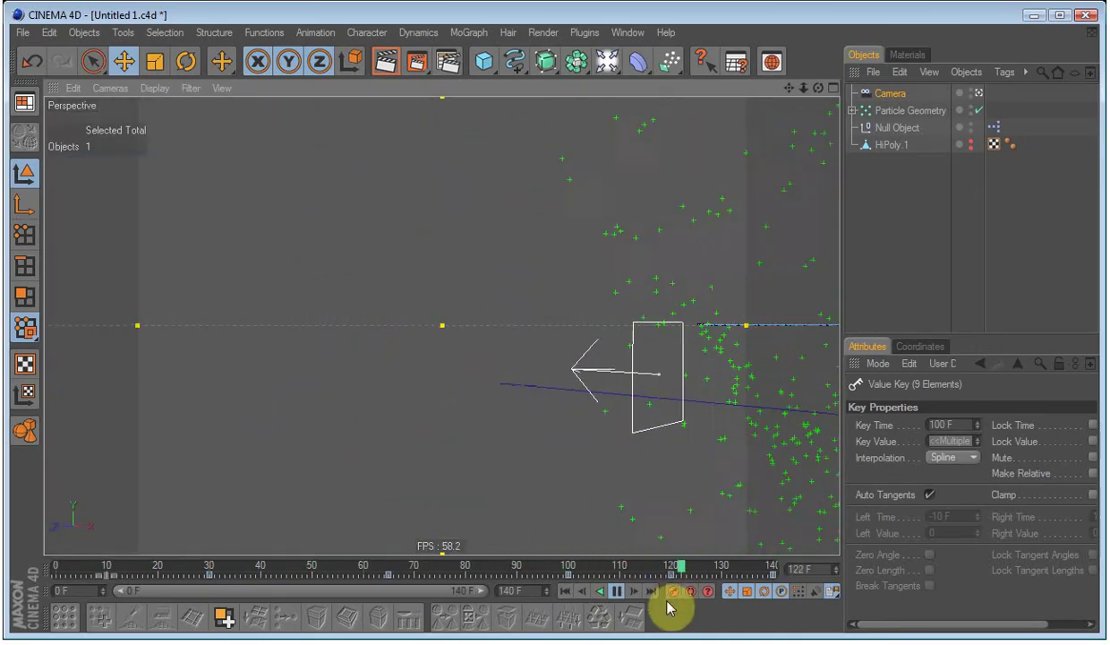
pyautogui.click(617, 591)
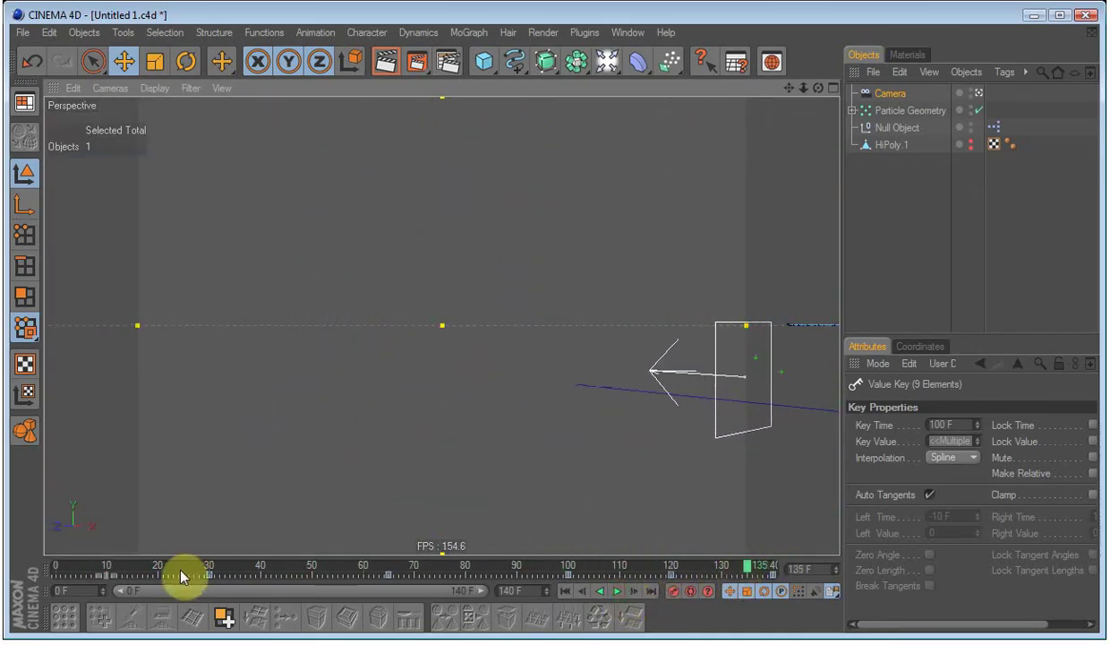
pyautogui.click(57, 569)
pyautogui.click(572, 593)
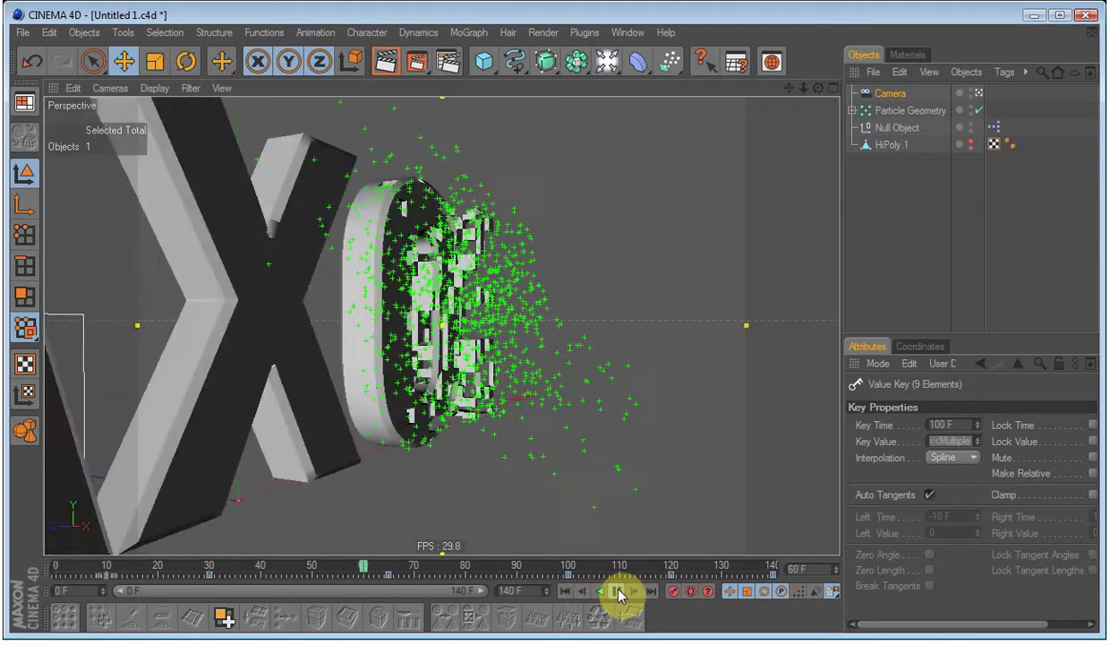
pyautogui.moveTo(511, 560); pyautogui.dragTo(5, 567)
pyautogui.scroll(-3, 410, 399)
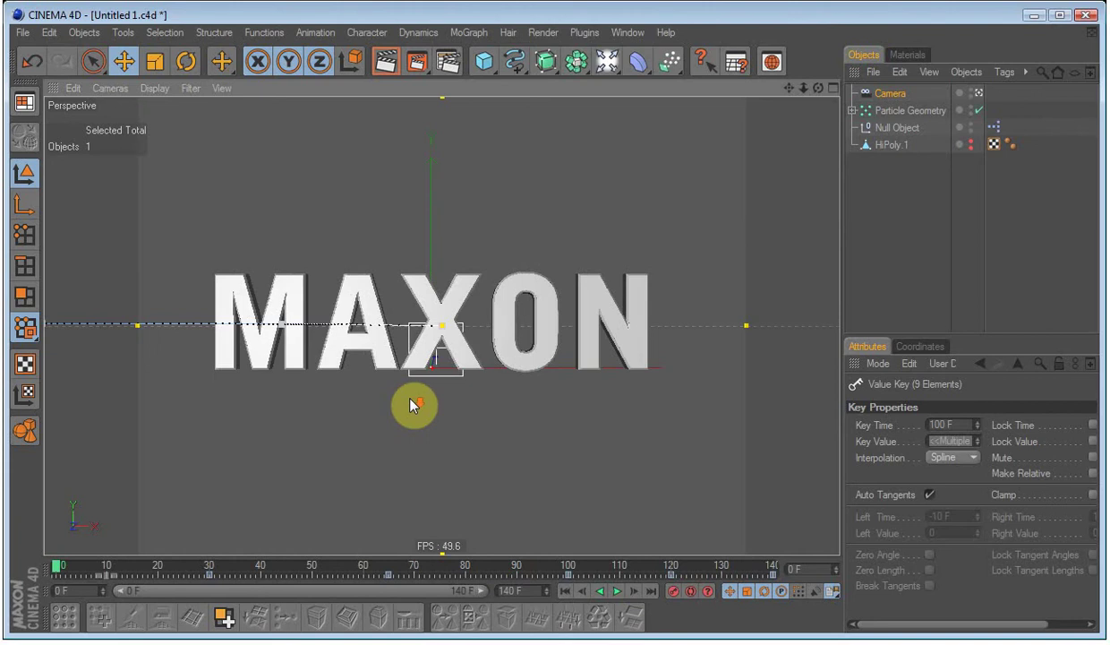
pyautogui.click(620, 591)
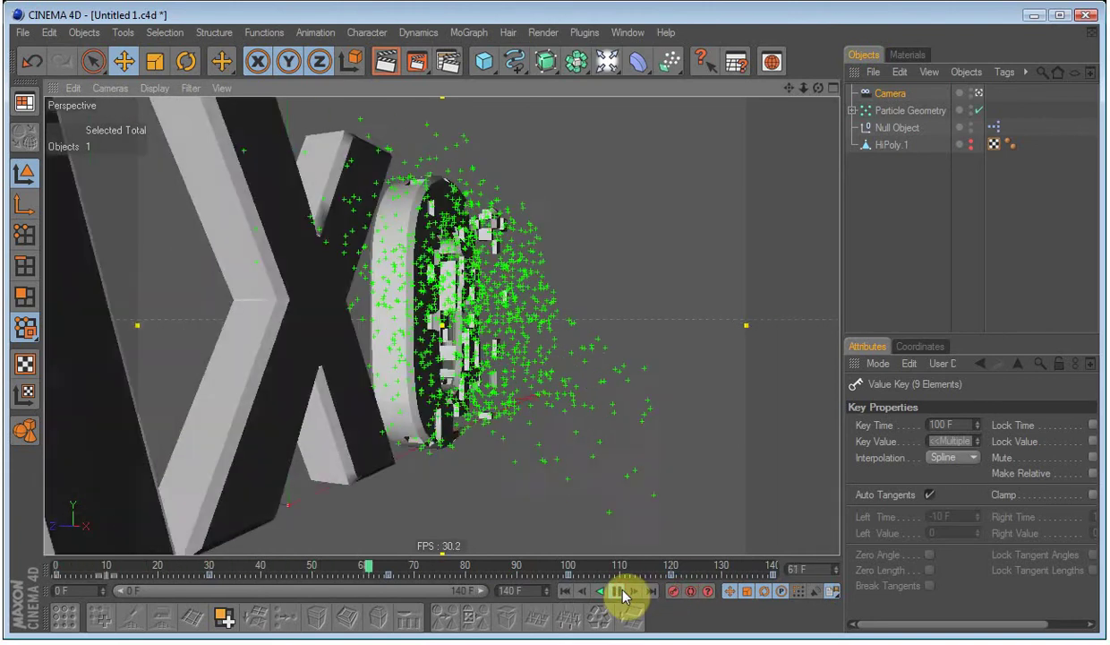
pyautogui.click(617, 591)
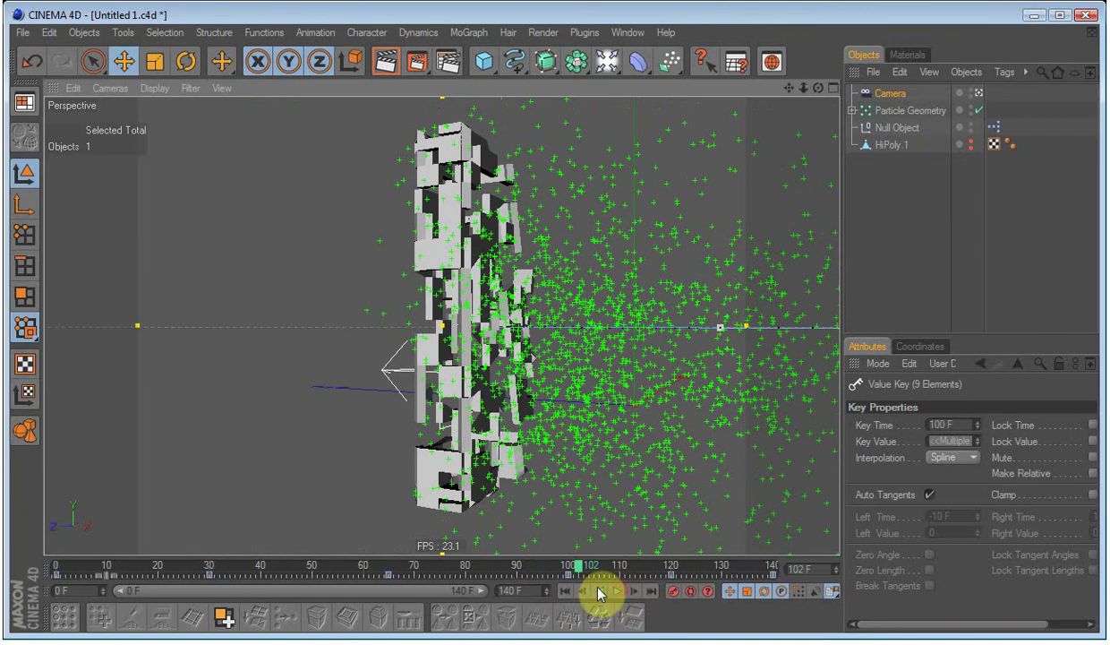
pyautogui.click(566, 592)
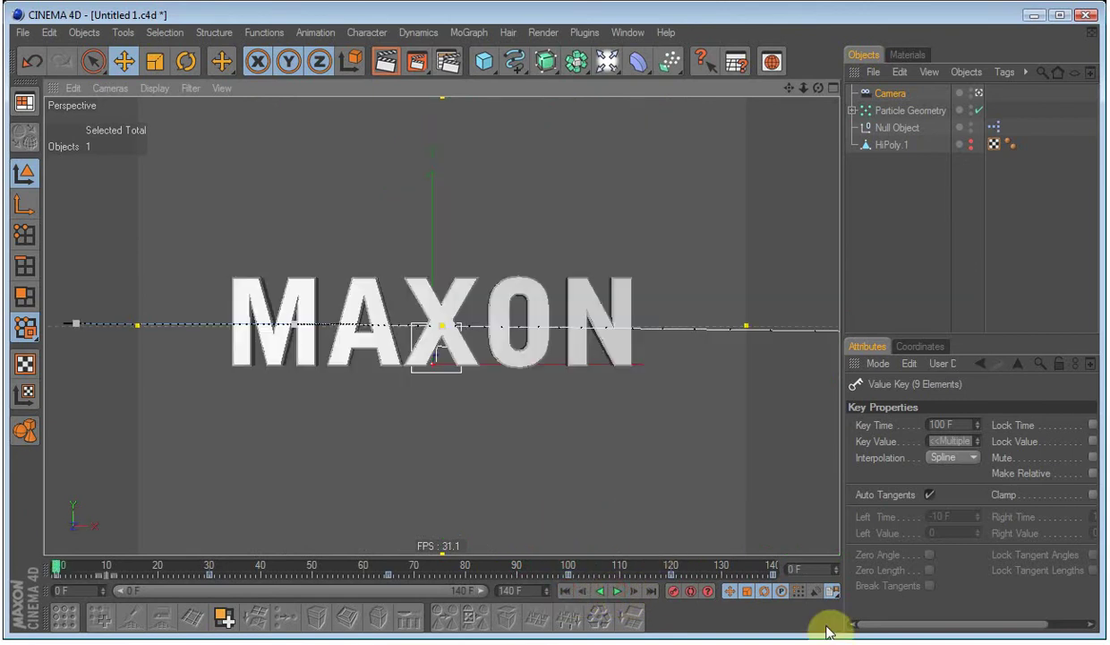